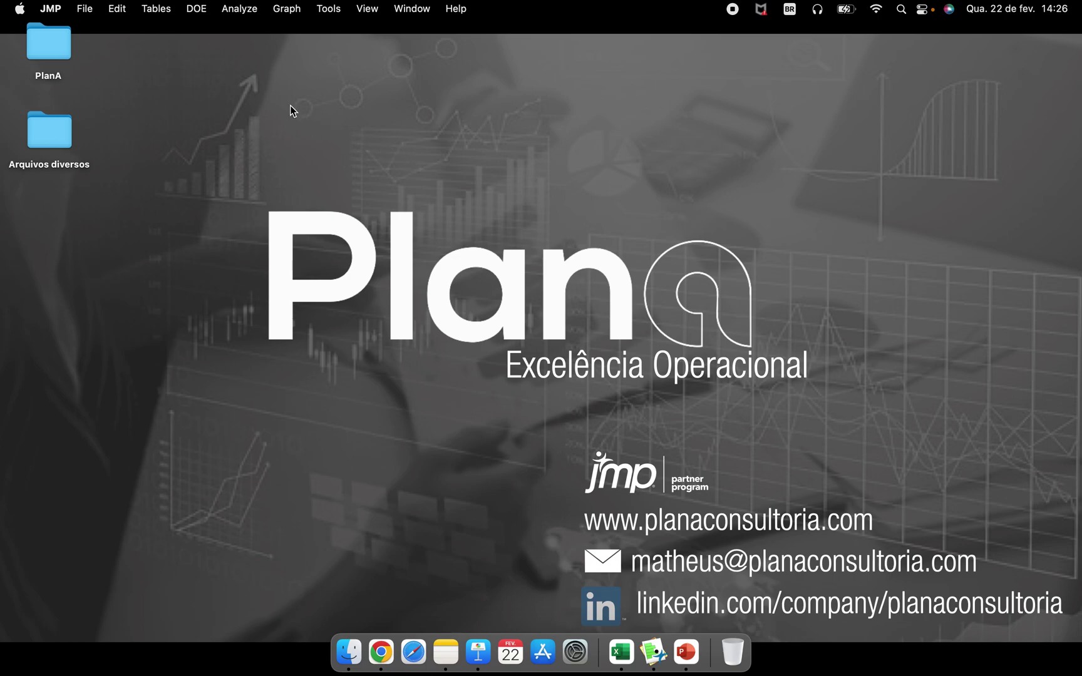
Step: Create a default Cause and Effect Diagram from Quality and Process and maximize its report window
{"action": "left_click", "coordinate": [245, 11]}
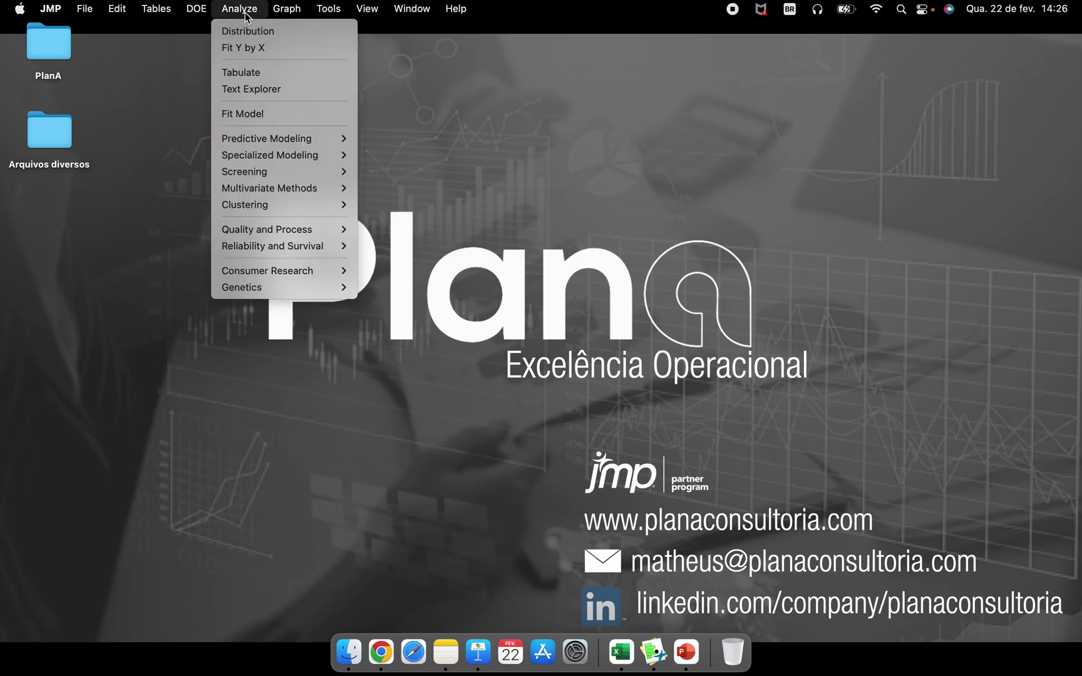
{"action": "mouse_move", "coordinate": [333, 238]}
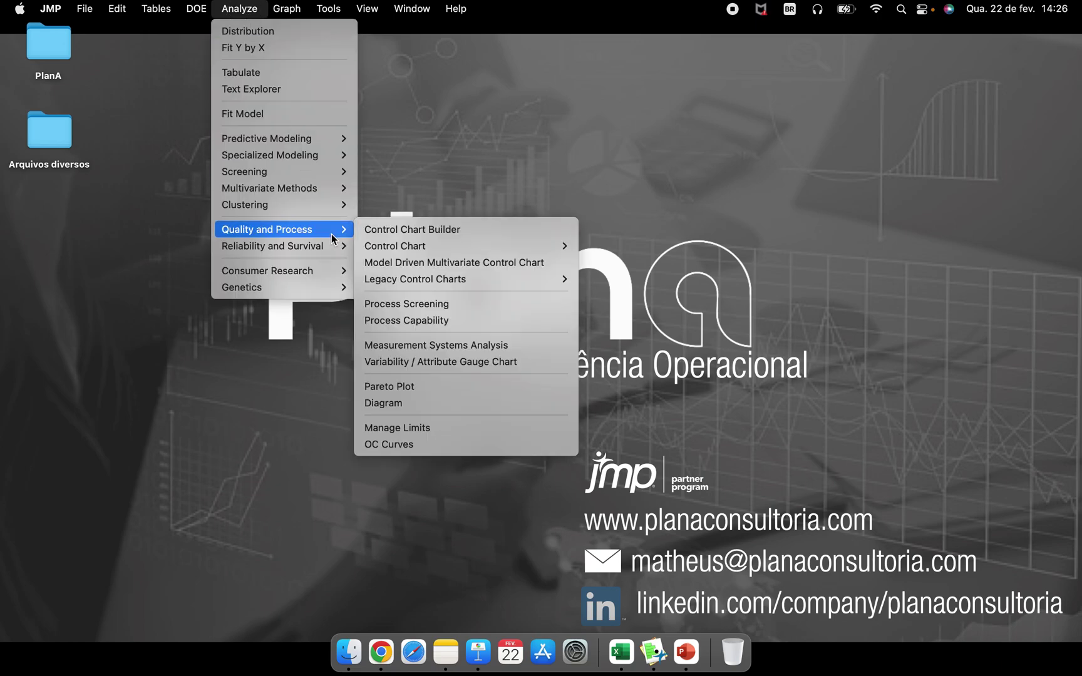
{"action": "left_click", "coordinate": [455, 402]}
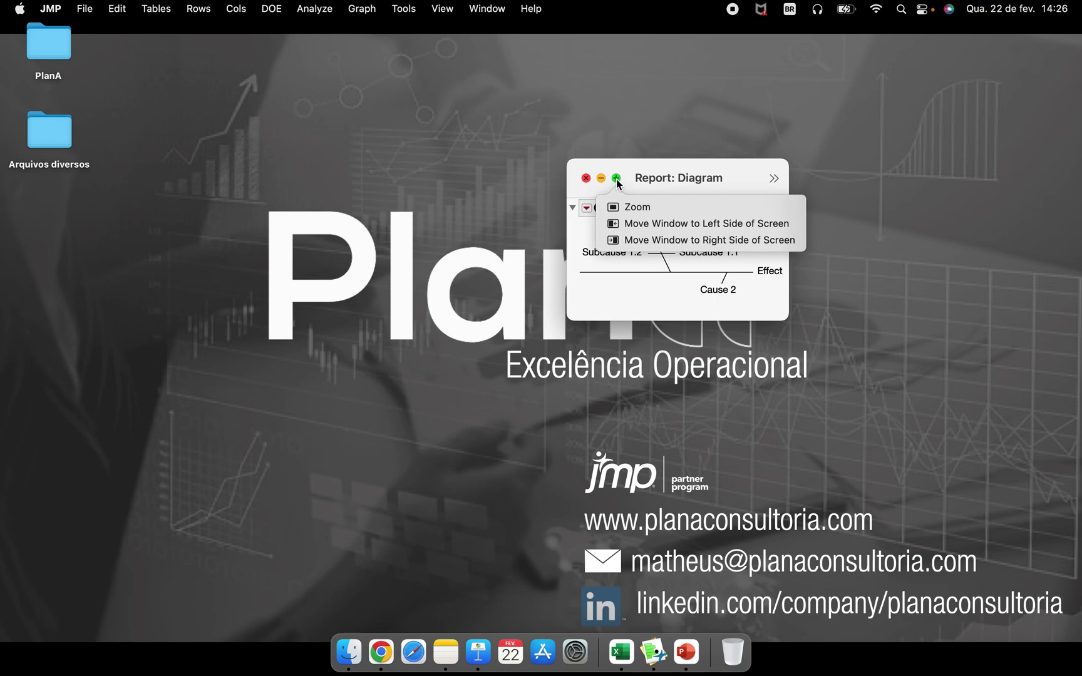
{"action": "left_click", "coordinate": [616, 179]}
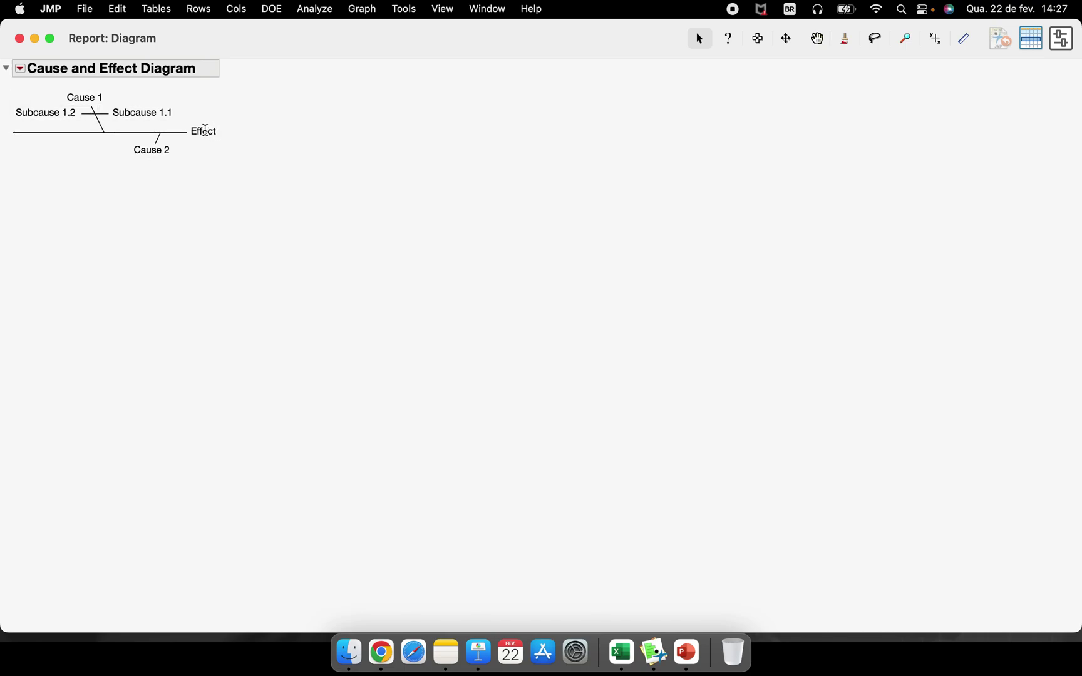
Step: Relabel Effect as Problem, Cause 1 as Method and Cause 2 as Machine
{"action": "left_click", "coordinate": [204, 129]}
{"action": "type", "text": "Problem"}
{"action": "key", "text": "Return"}
{"action": "left_click", "coordinate": [80, 97]}
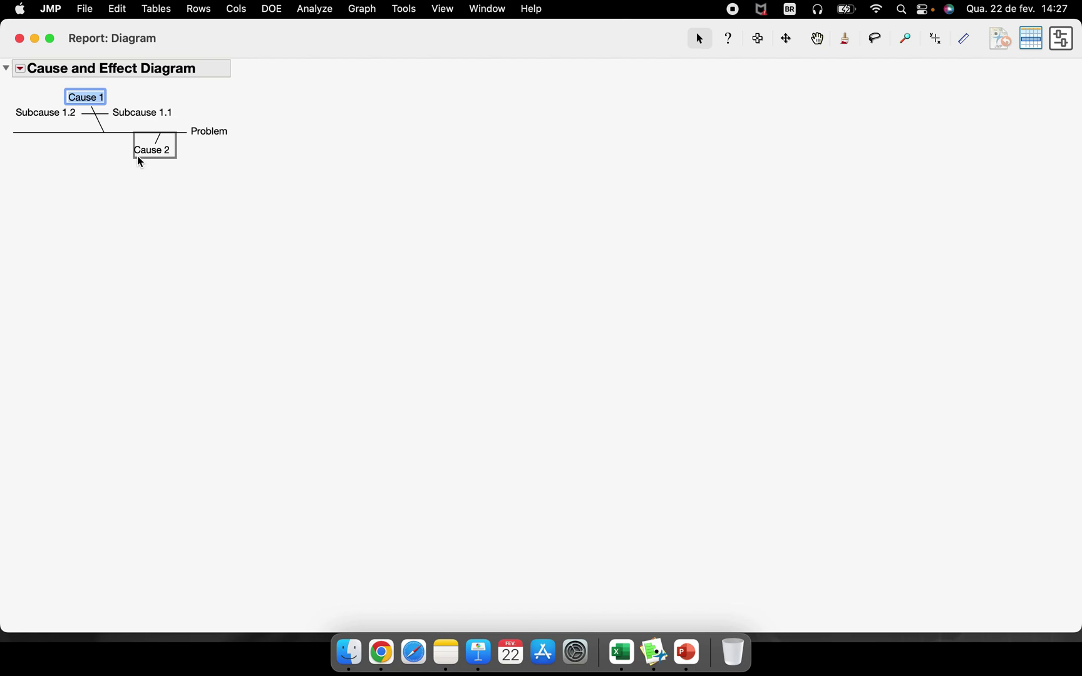
{"action": "type", "text": "Method"}
{"action": "key", "text": "Return"}
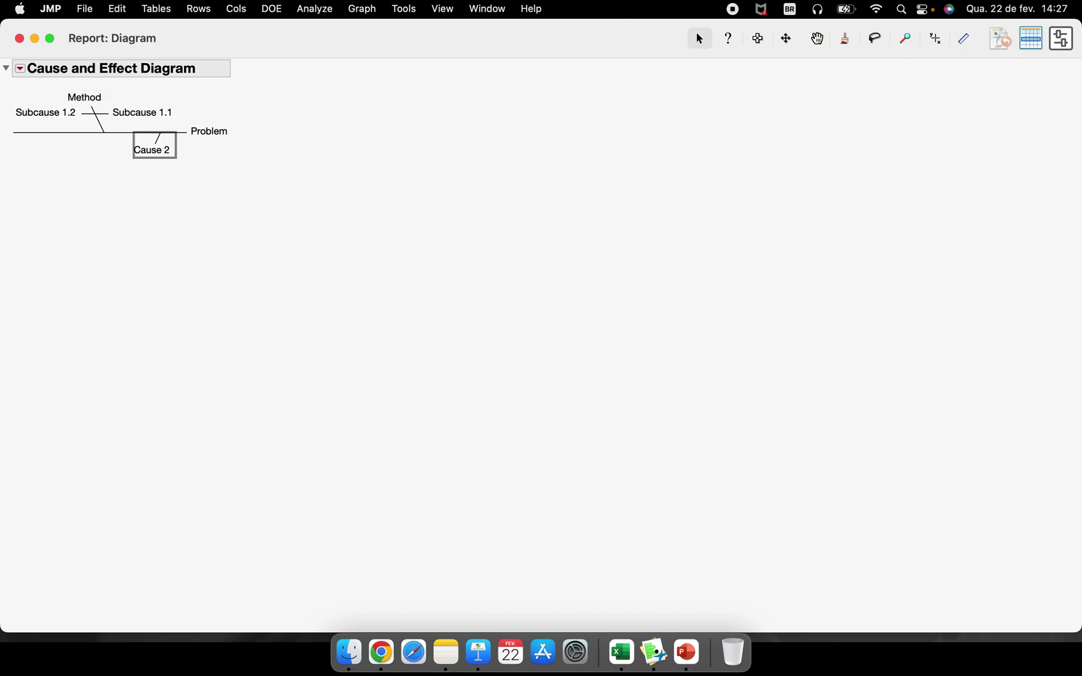
{"action": "left_click", "coordinate": [75, 157]}
{"action": "double_click", "coordinate": [167, 149]}
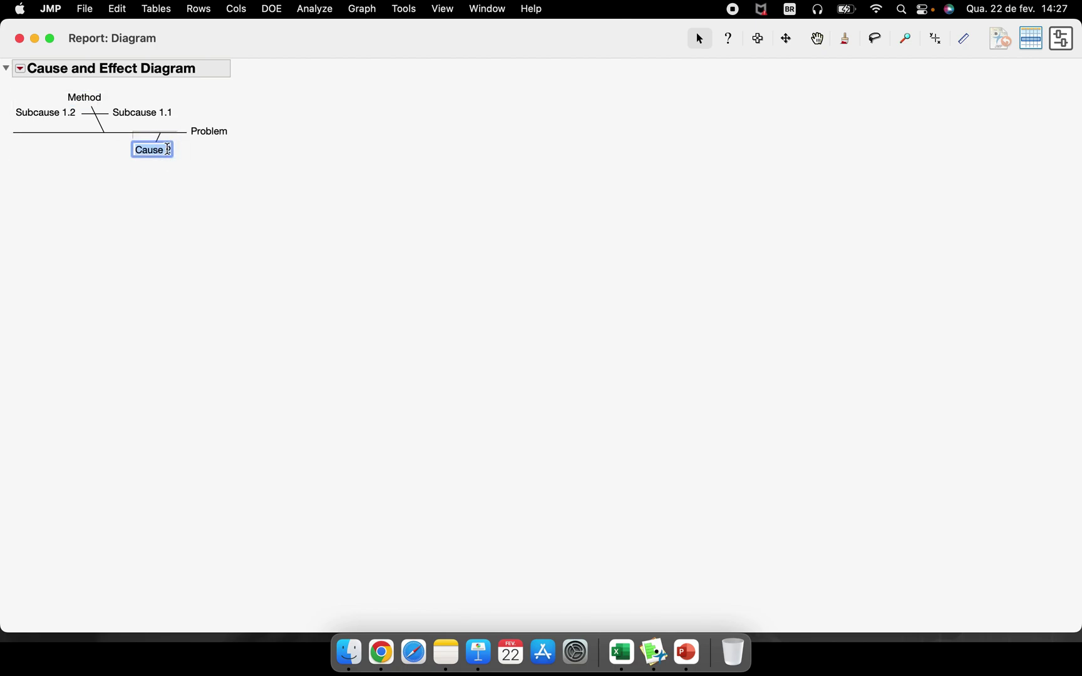
{"action": "type", "text": "Machine"}
{"action": "key", "text": "Return"}
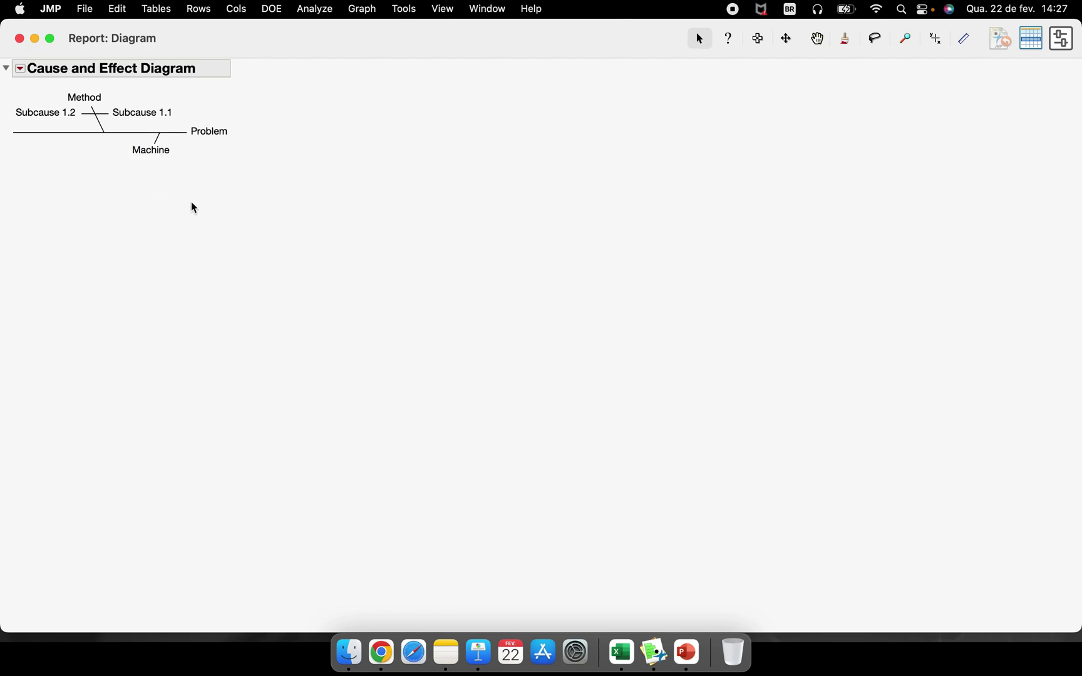
{"action": "left_click", "coordinate": [146, 109]}
Step: Insert Man power and Mother nature as causes before Machine
{"action": "right_click", "coordinate": [173, 146]}
{"action": "mouse_move", "coordinate": [176, 149]}
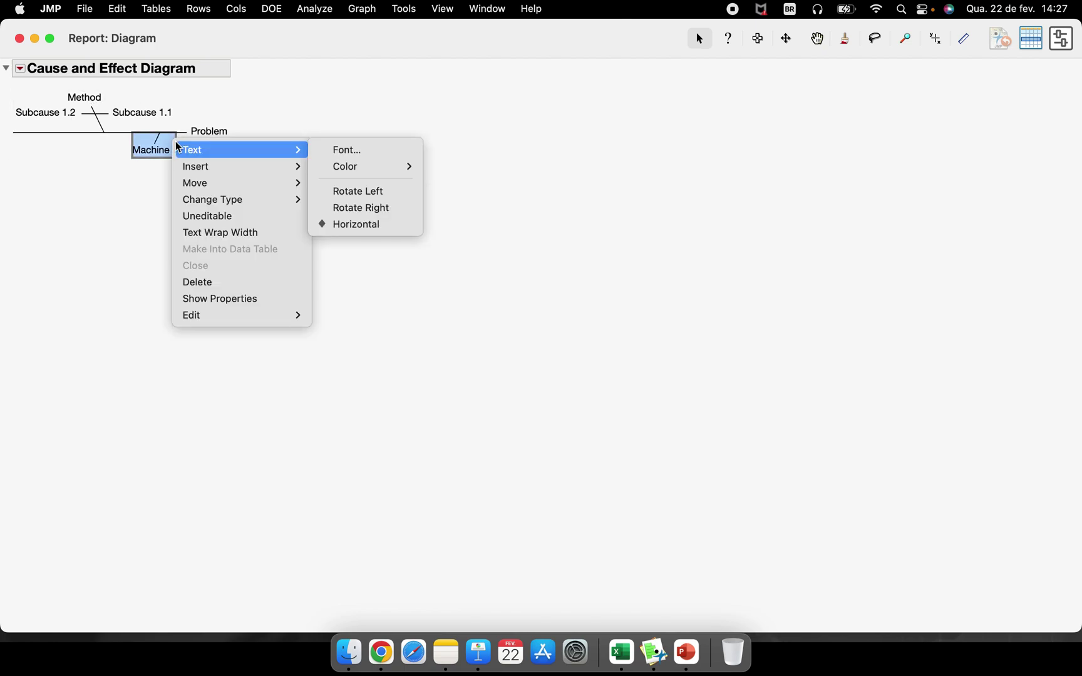
{"action": "mouse_move", "coordinate": [284, 167]}
{"action": "left_click", "coordinate": [335, 166]}
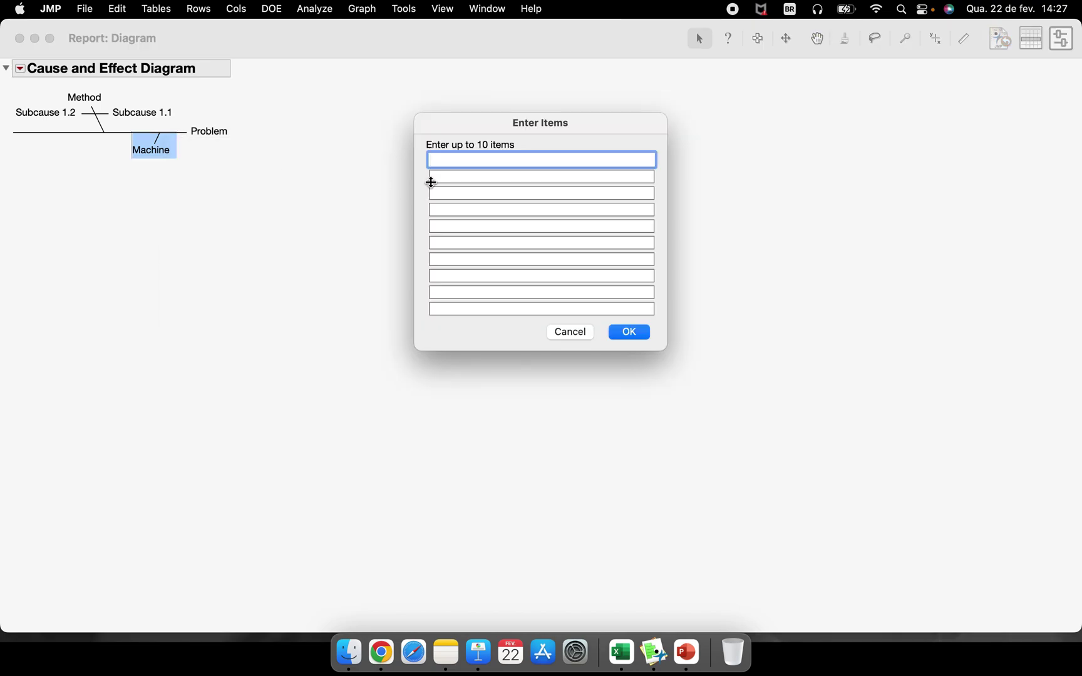
{"action": "type", "text": "Man power"}
{"action": "key", "text": "Tab"}
{"action": "type", "text": "Mother "}
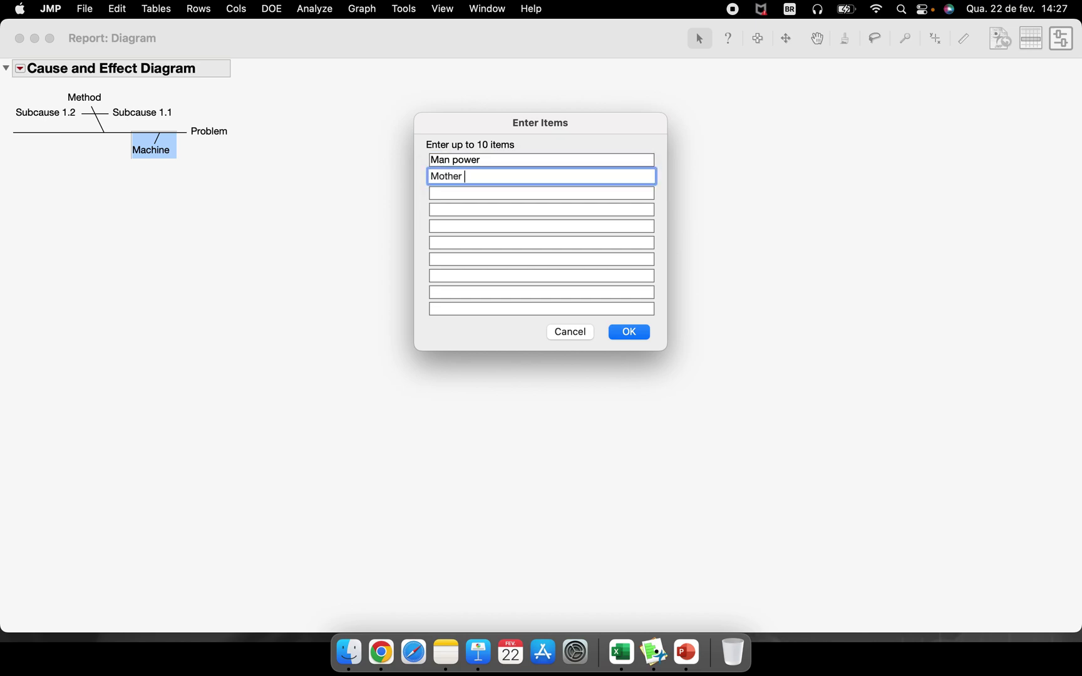
{"action": "type", "text": "nature"}
{"action": "left_click", "coordinate": [612, 335]}
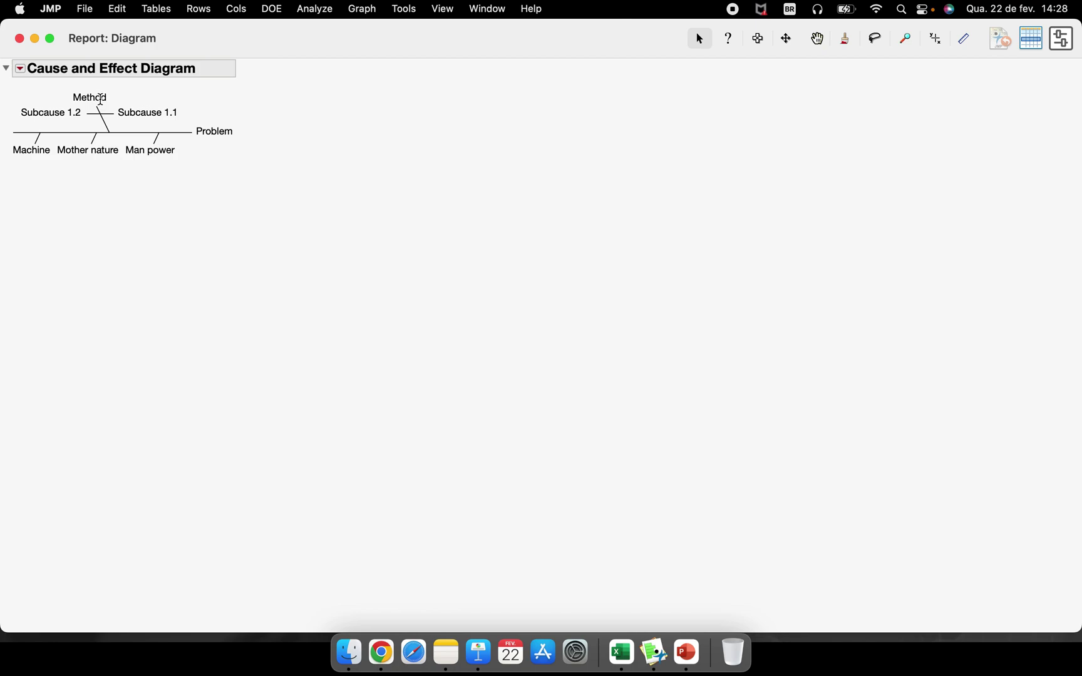
Step: Insert Measure before Method, then Material after Measure
{"action": "right_click", "coordinate": [128, 95]}
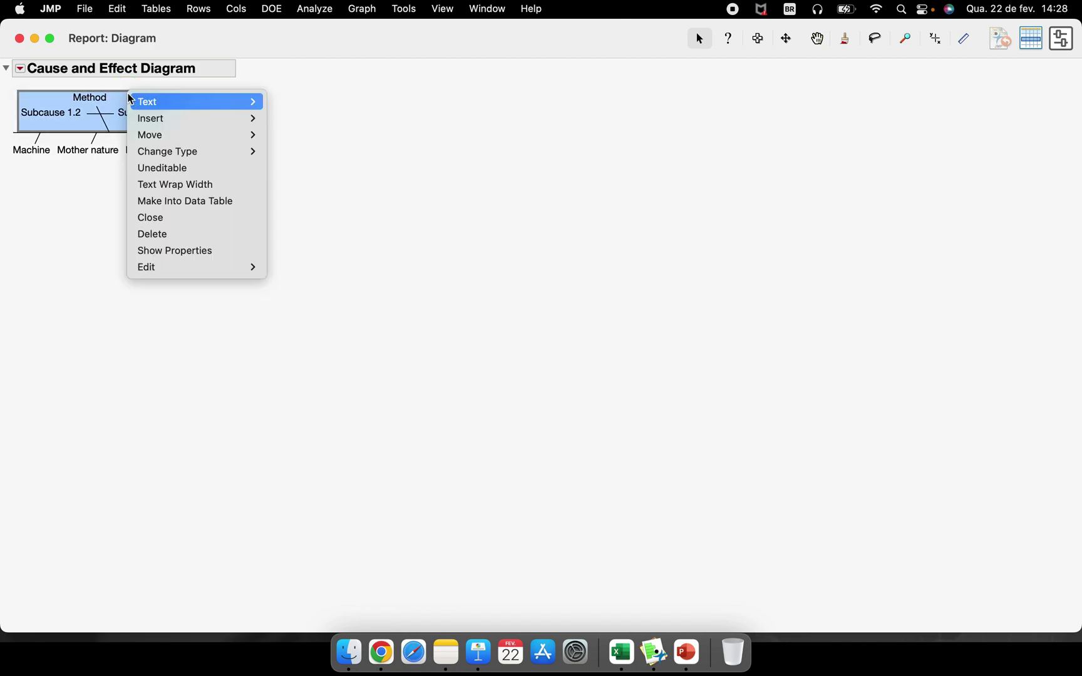
{"action": "mouse_move", "coordinate": [206, 118]}
{"action": "left_click", "coordinate": [288, 118]}
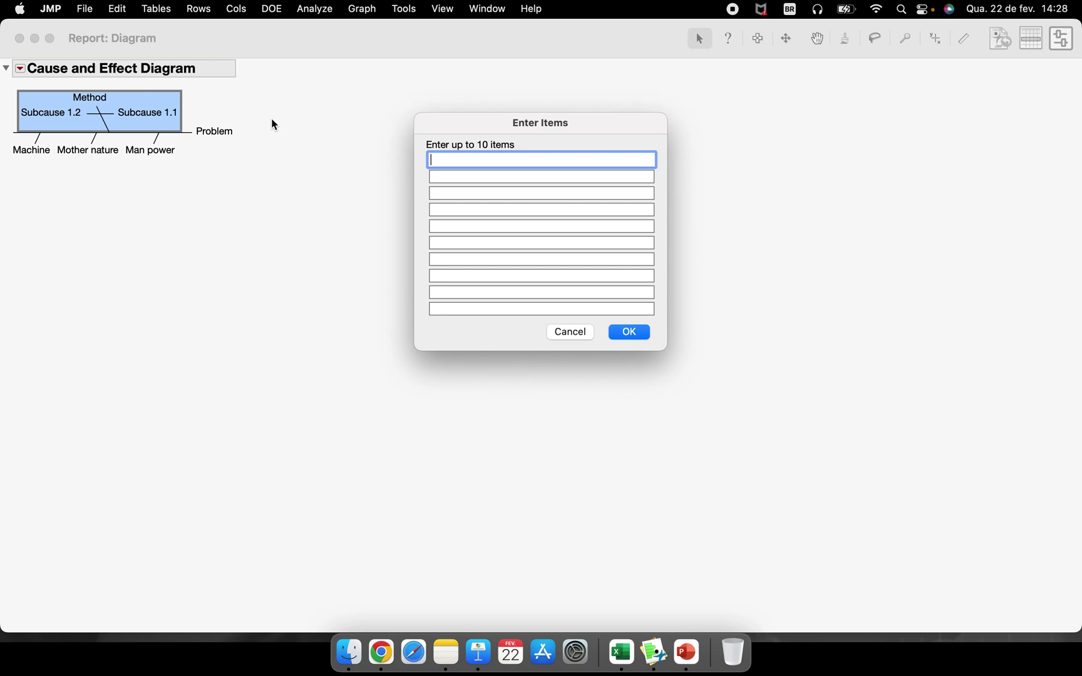
{"action": "type", "text": "Measure"}
{"action": "left_click", "coordinate": [628, 332]}
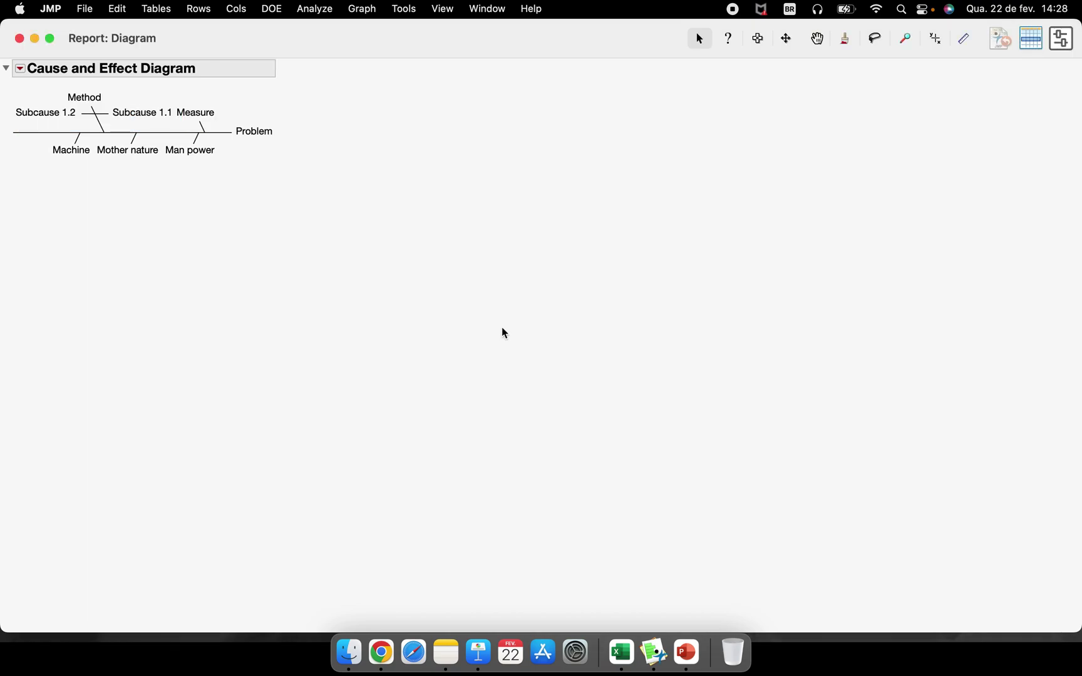
{"action": "right_click", "coordinate": [221, 121]}
{"action": "mouse_move", "coordinate": [327, 142]}
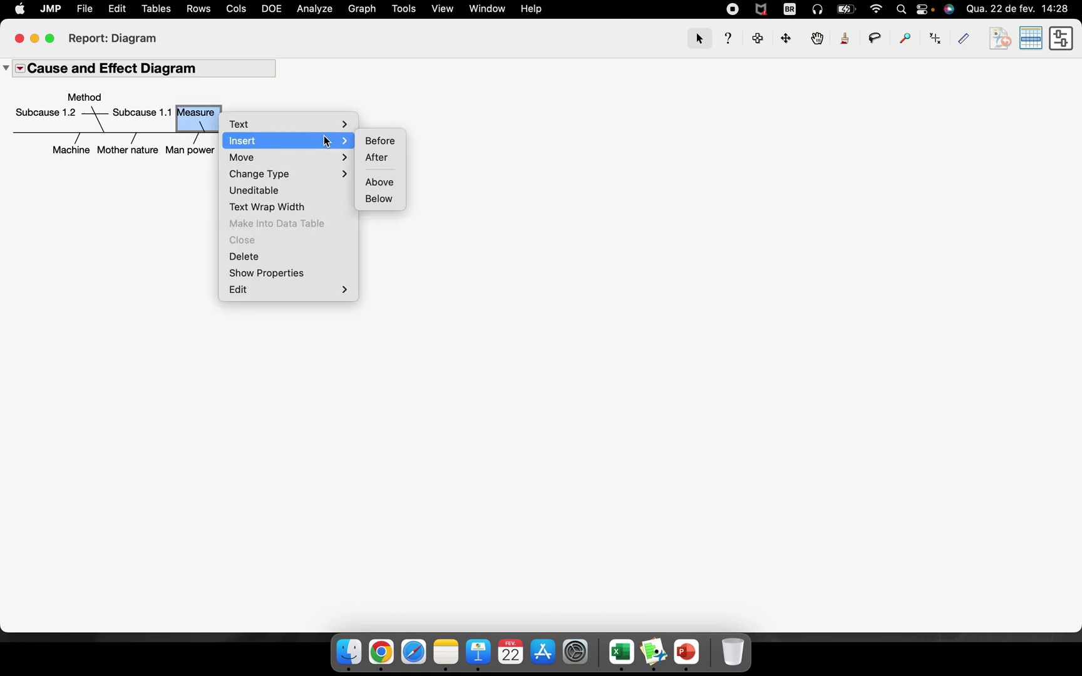
{"action": "left_click", "coordinate": [394, 157]}
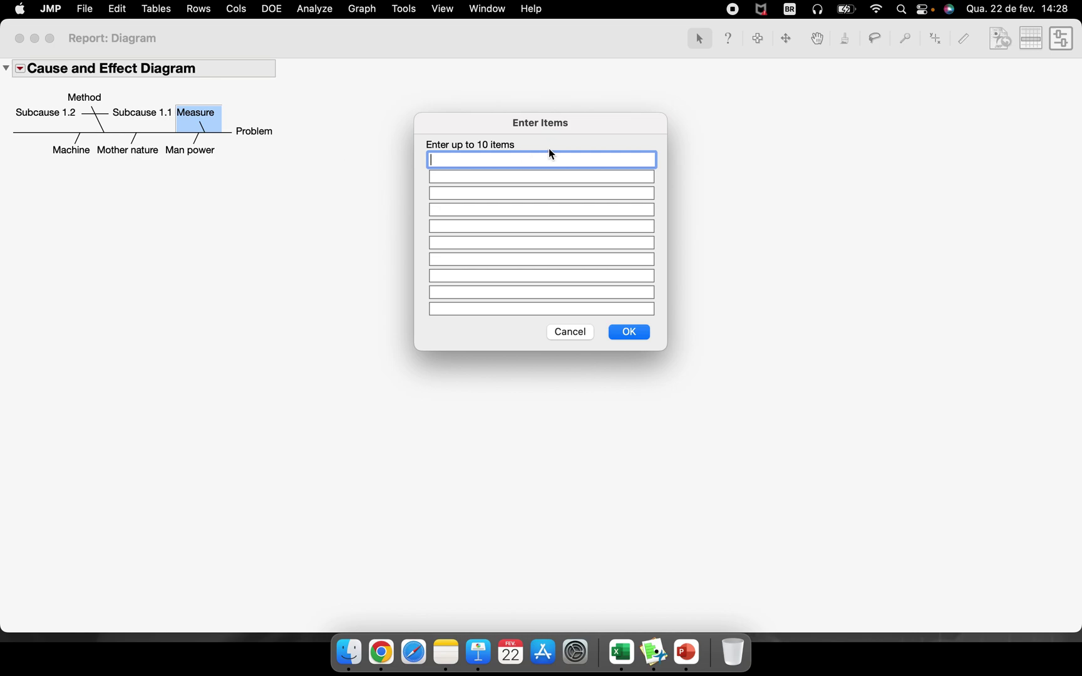
{"action": "type", "text": "Material"}
{"action": "left_click", "coordinate": [640, 331]}
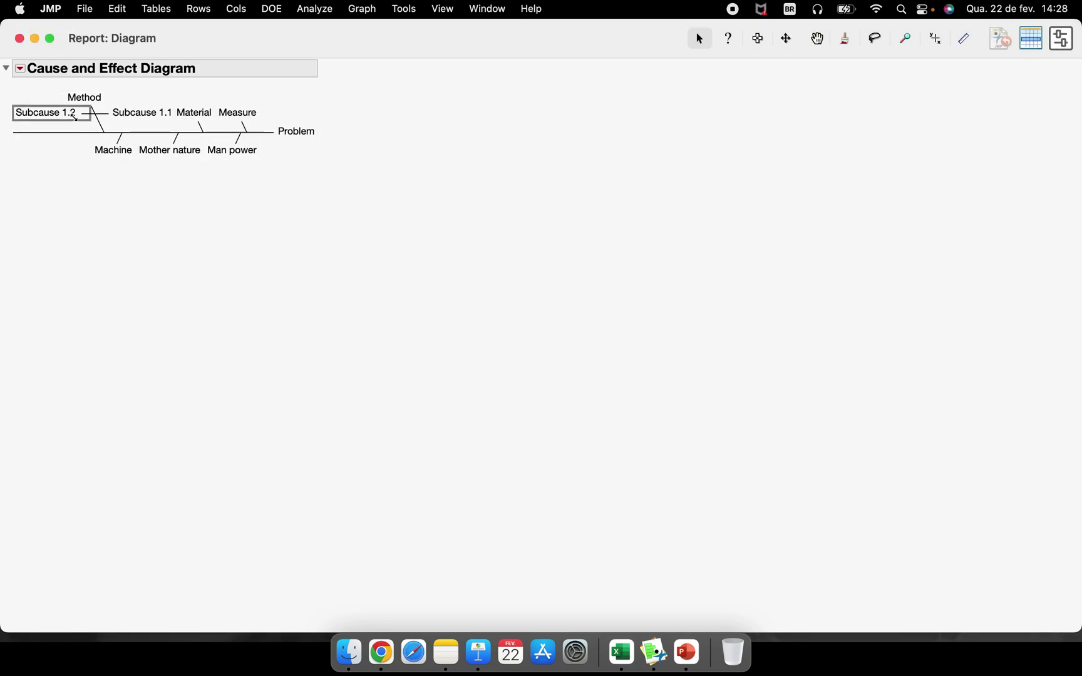
Step: Rename the Subcause 1.2 and Subcause 1.1 labels to x1 and x2
{"action": "double_click", "coordinate": [74, 114]}
{"action": "type", "text": "x1"}
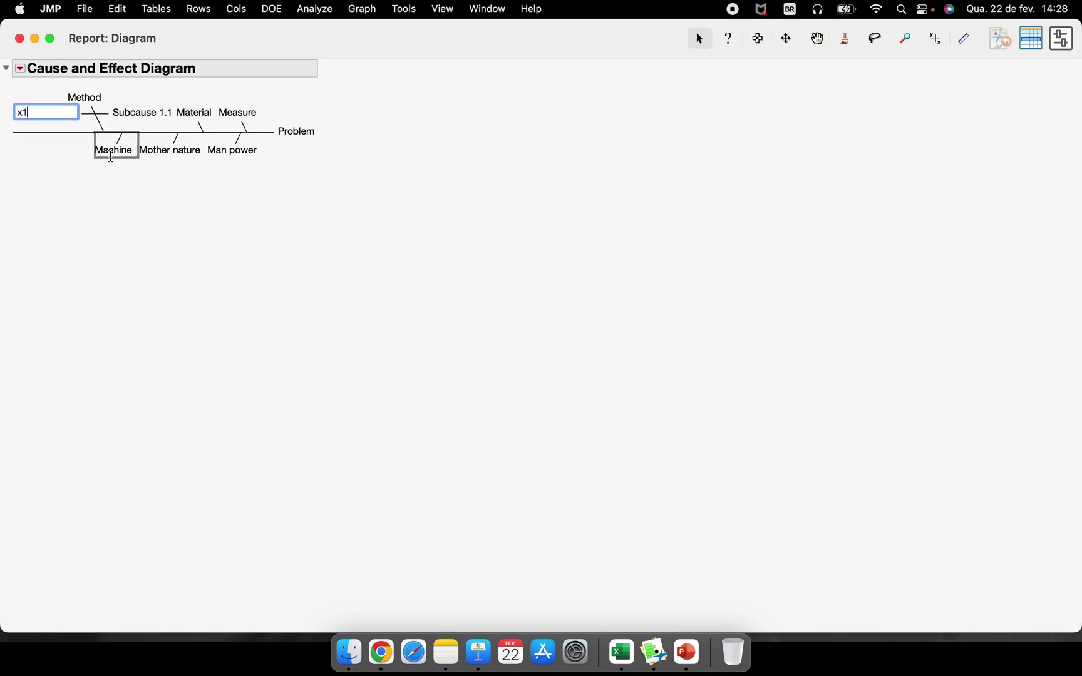
{"action": "key", "text": "Return"}
{"action": "double_click", "coordinate": [94, 112]}
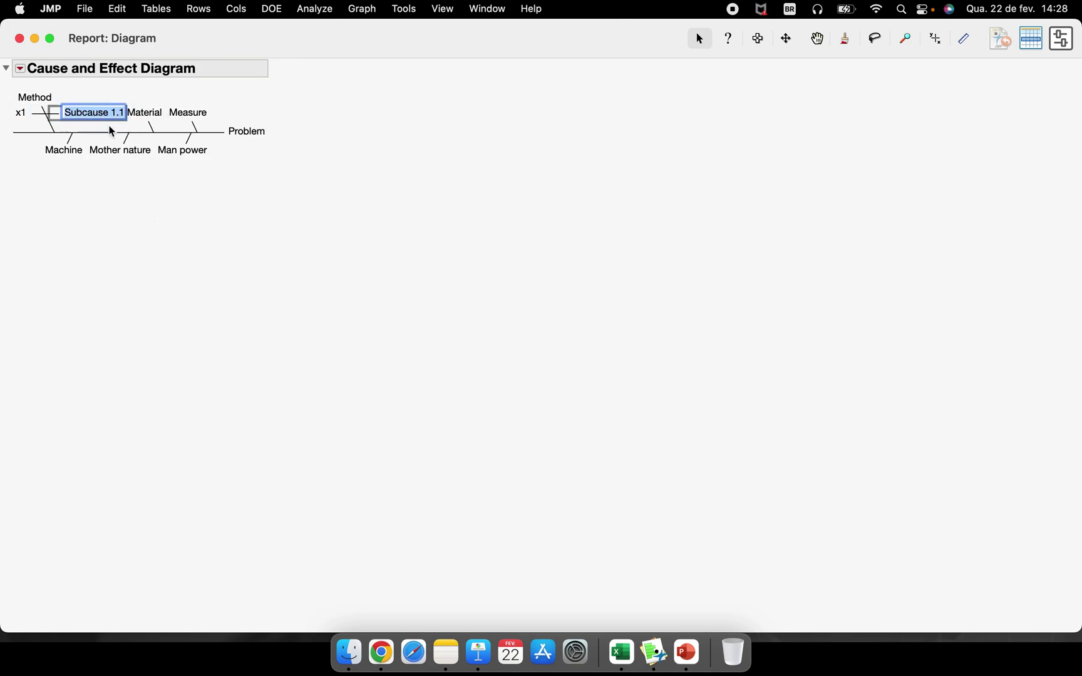
{"action": "type", "text": "x"}
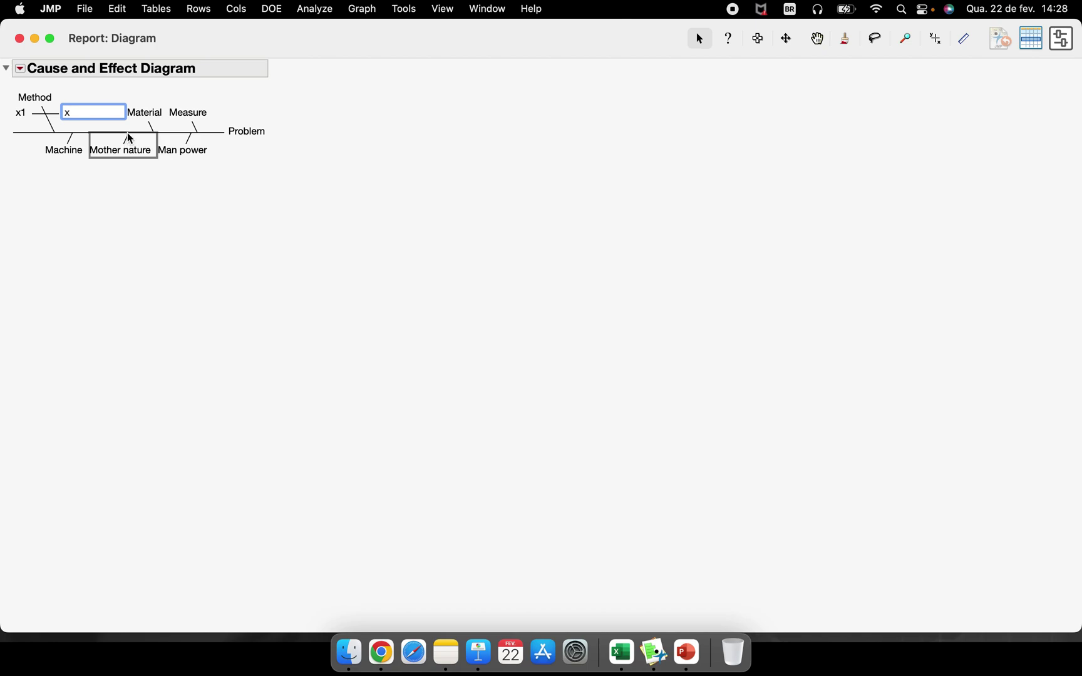
{"action": "type", "text": "2"}
{"action": "key", "text": "Return"}
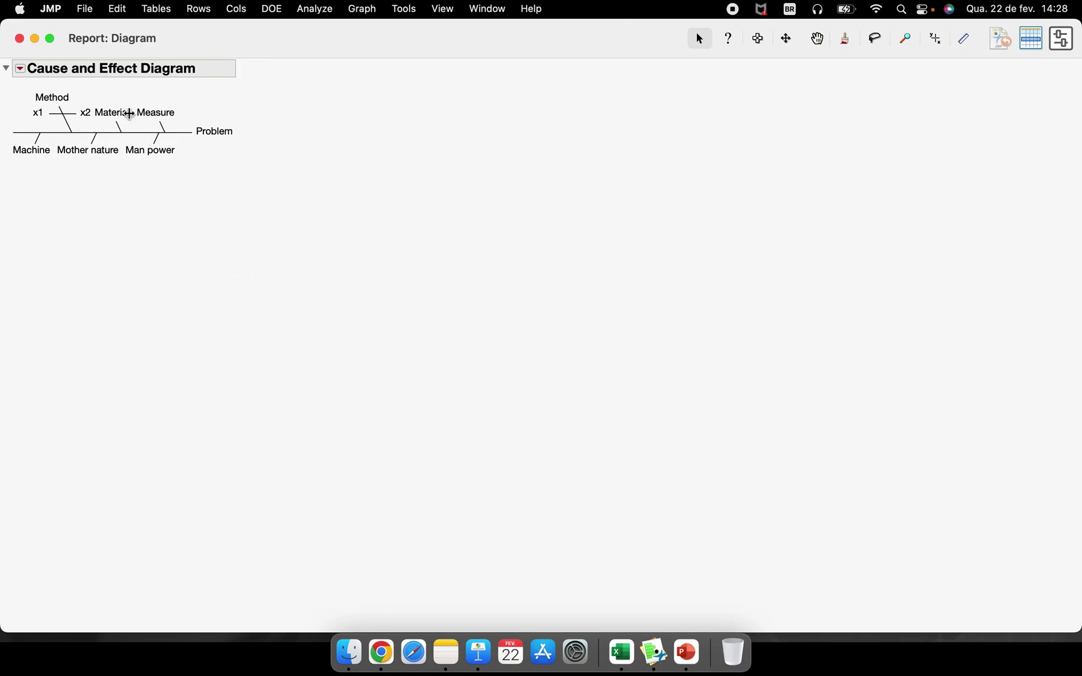
Step: Insert sub-causes x1, x2, x3 and x4 below Material
{"action": "right_click", "coordinate": [133, 116]}
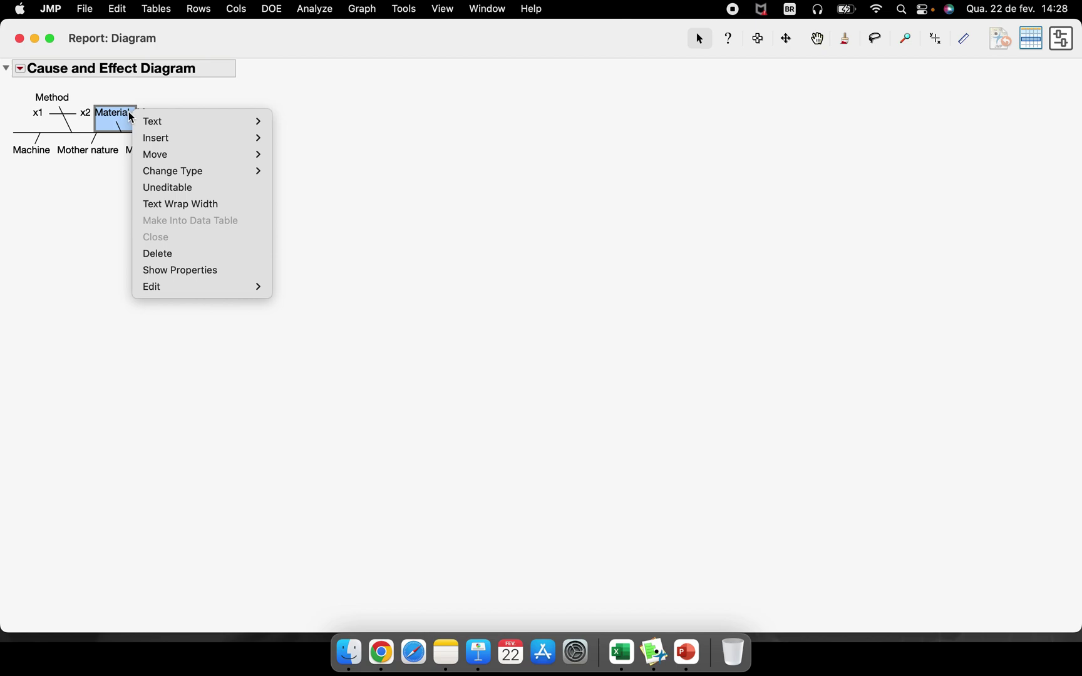
{"action": "mouse_move", "coordinate": [225, 145]}
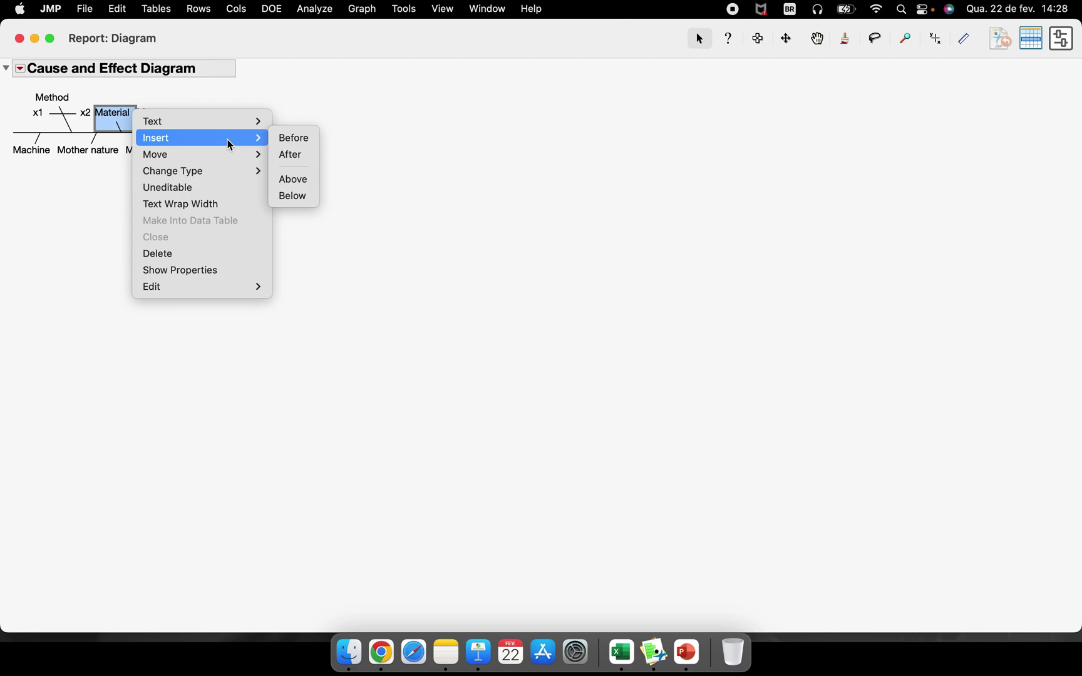
{"action": "left_click", "coordinate": [299, 198]}
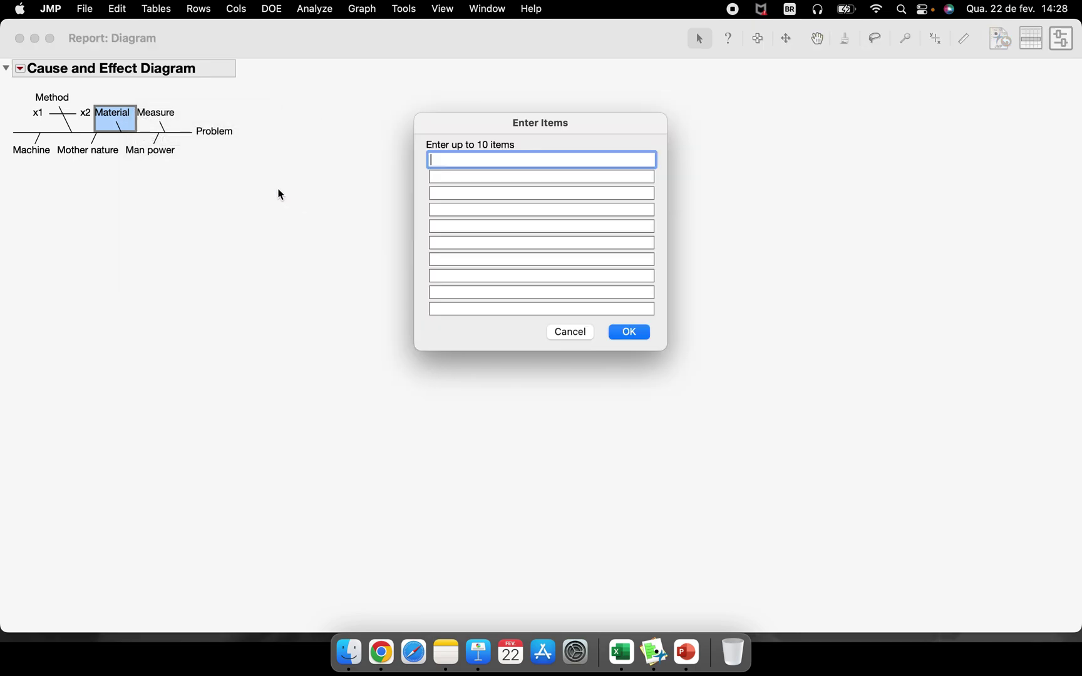
{"action": "type", "text": "x1"}
{"action": "left_click", "coordinate": [483, 175]}
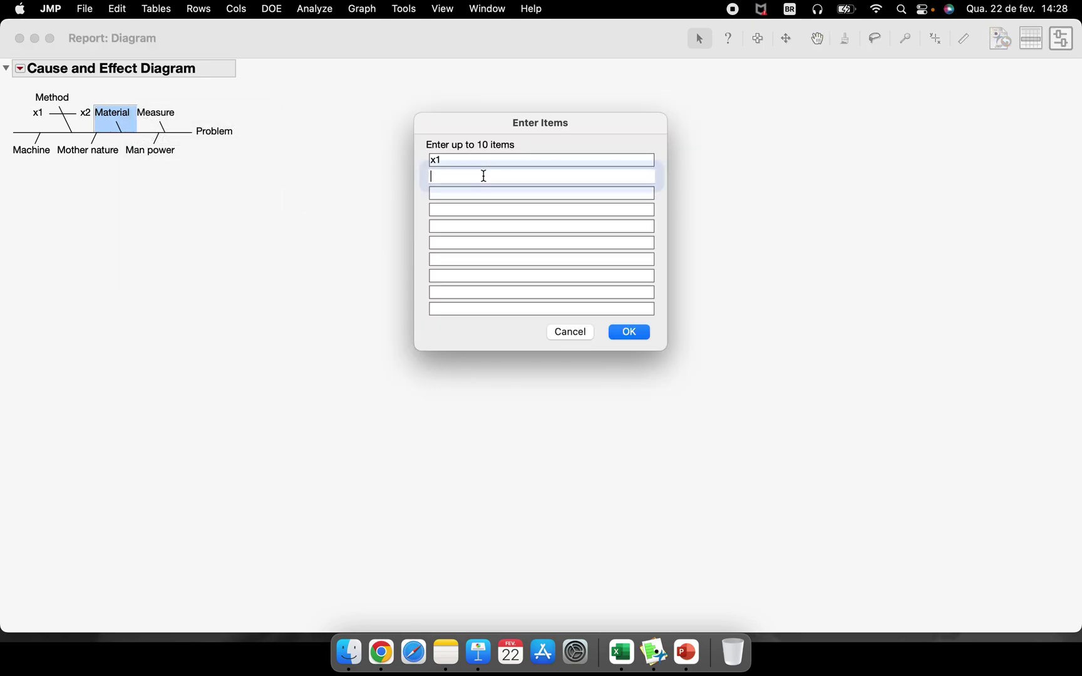
{"action": "type", "text": "x2"}
{"action": "left_click", "coordinate": [486, 193]}
{"action": "type", "text": "x3"}
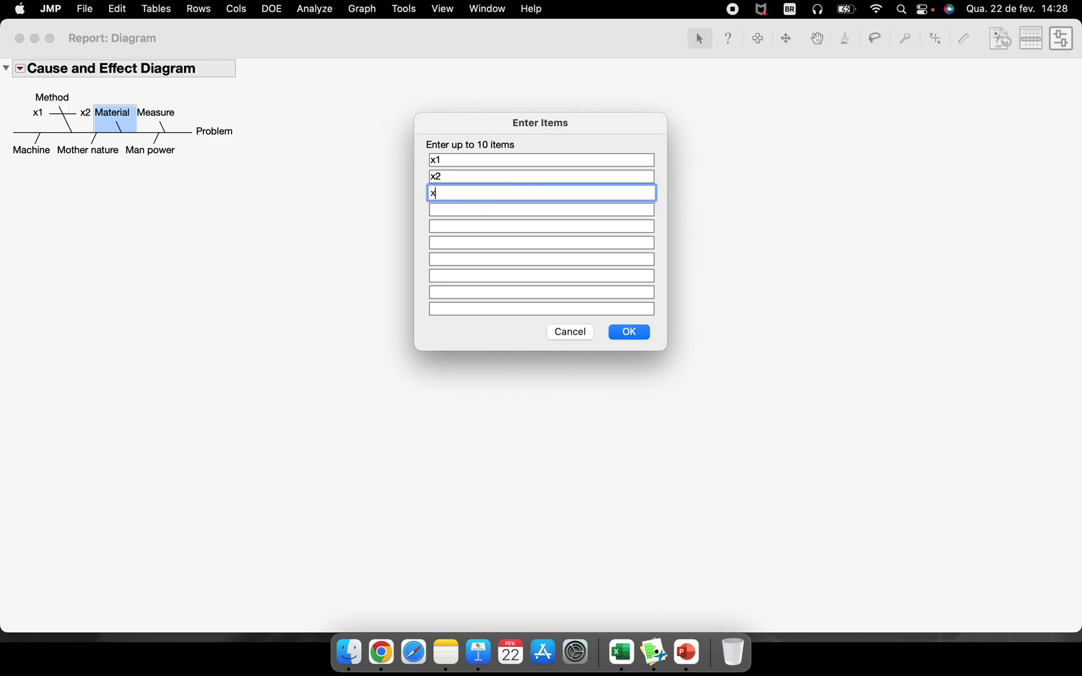
{"action": "left_click", "coordinate": [473, 205]}
{"action": "type", "text": "x3"}
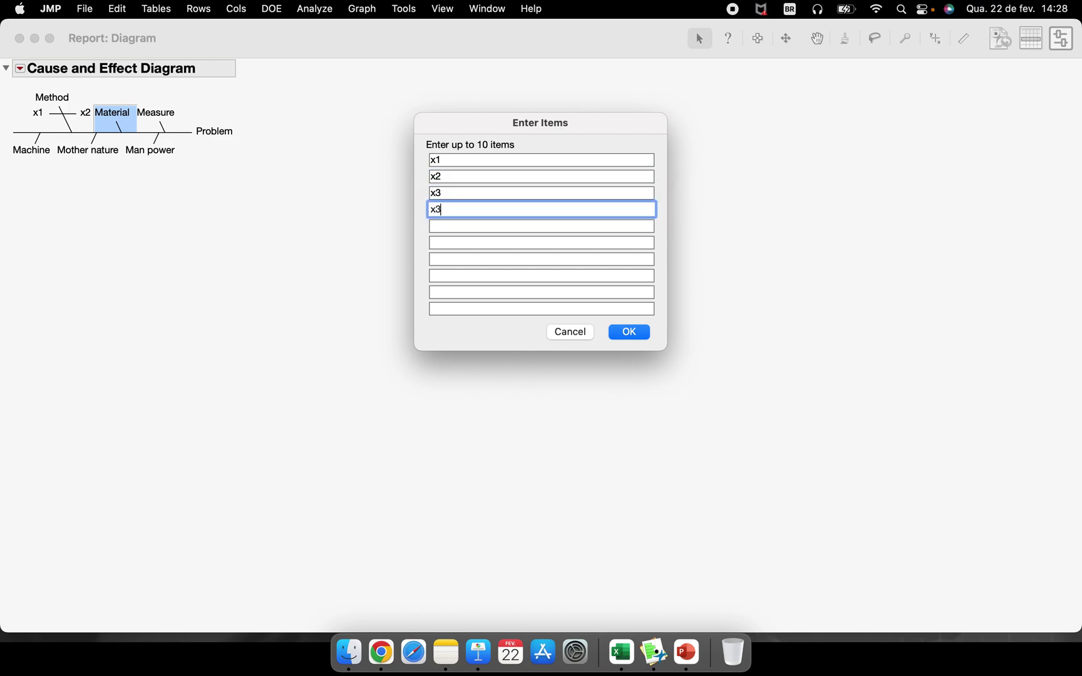
{"action": "key", "text": "BackSpace"}
{"action": "type", "text": "4"}
{"action": "left_click", "coordinate": [629, 332]}
Step: Select the new sub-cause labels in turn, ending on x3 under Material
{"action": "left_click", "coordinate": [101, 112]}
{"action": "left_click", "coordinate": [133, 164]}
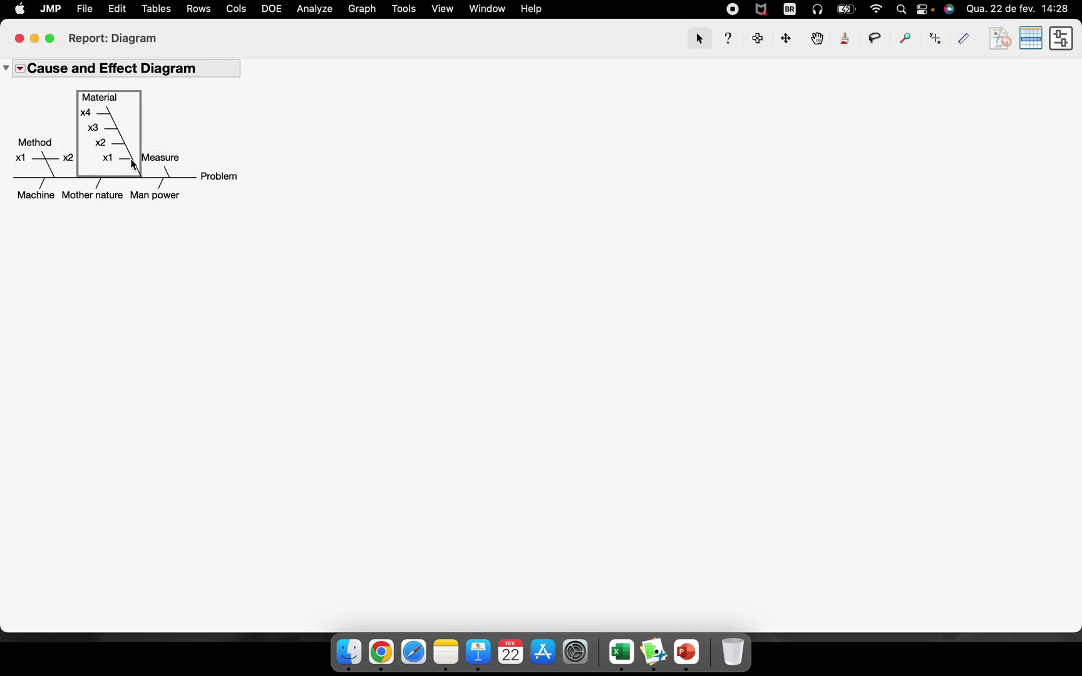
{"action": "left_click", "coordinate": [96, 111]}
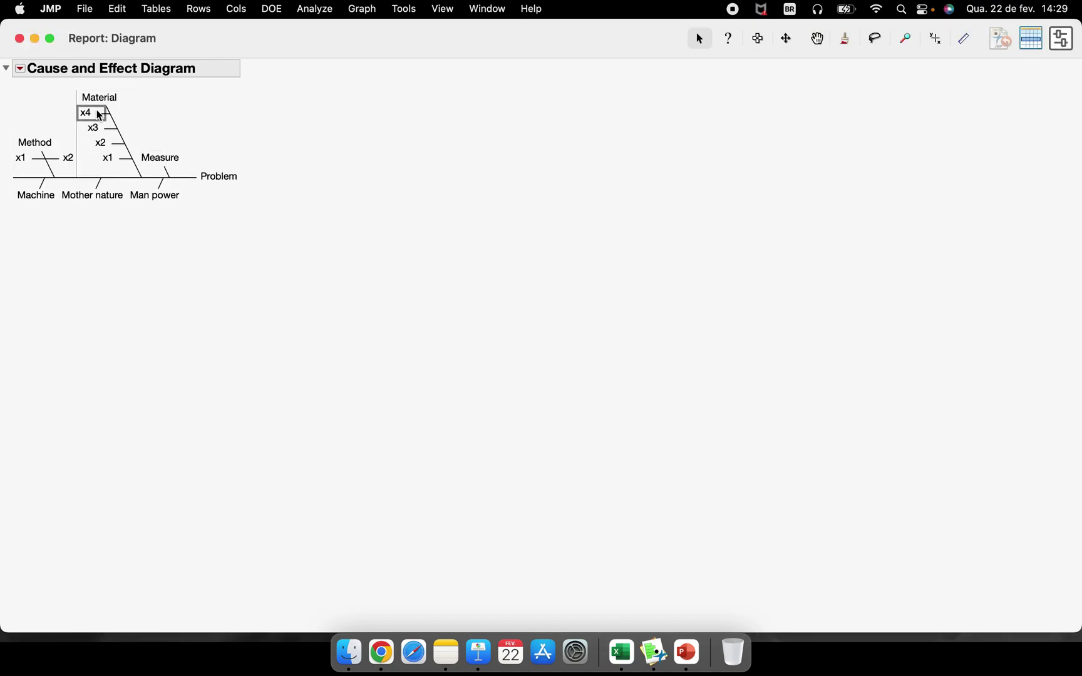
{"action": "left_click", "coordinate": [113, 141]}
{"action": "left_click", "coordinate": [100, 115]}
{"action": "left_click", "coordinate": [121, 160]}
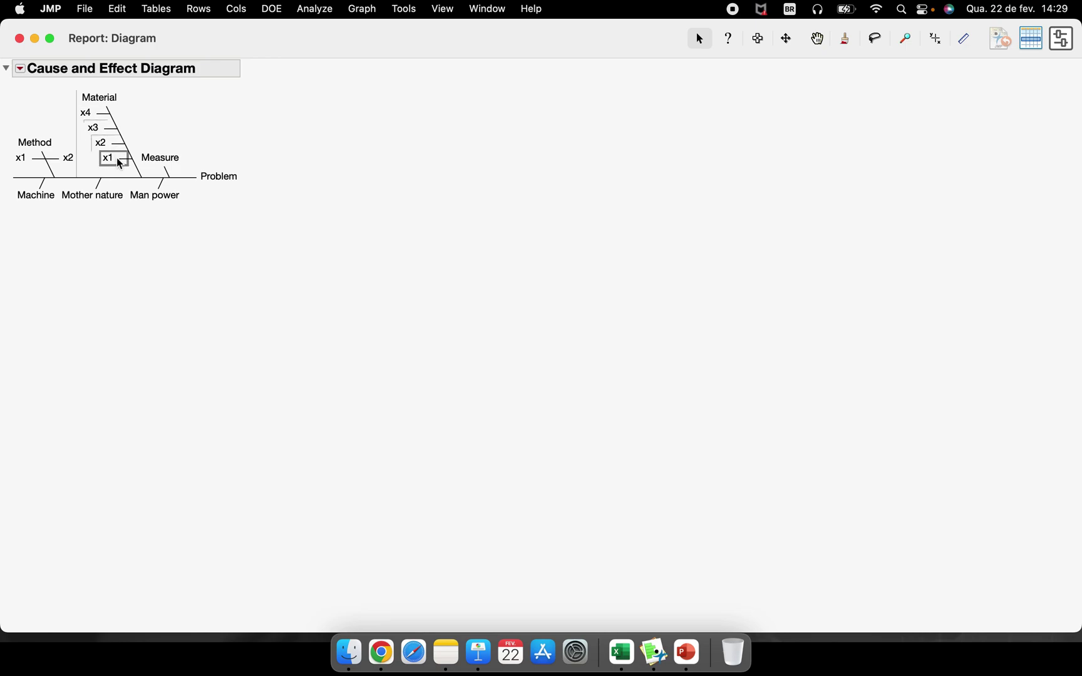
{"action": "left_click", "coordinate": [160, 187]}
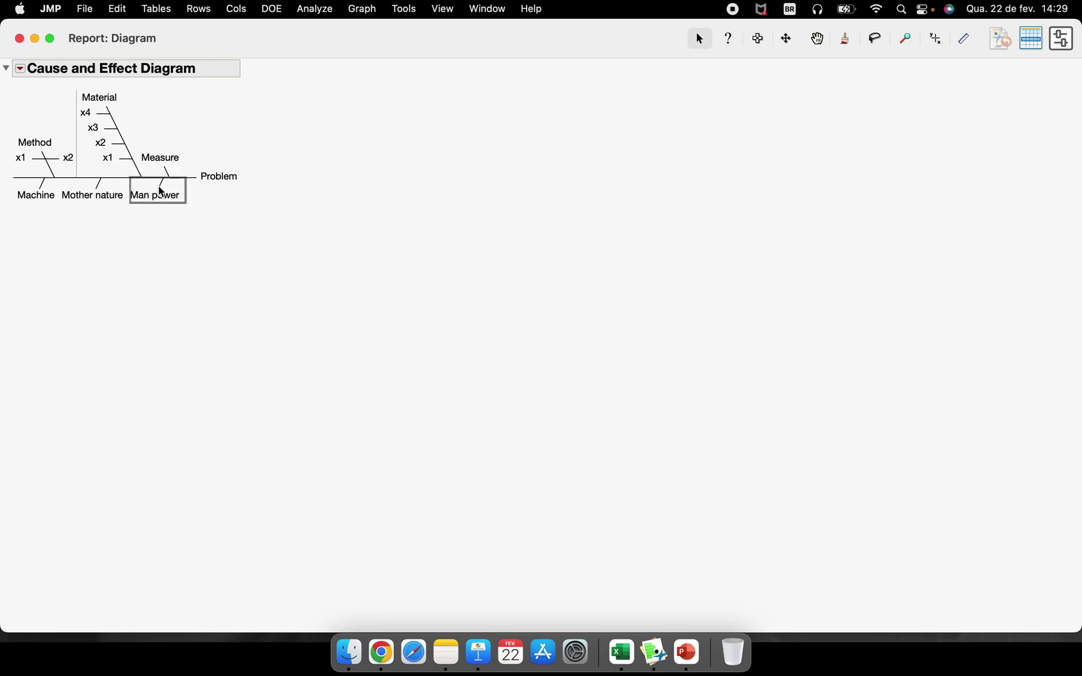
{"action": "left_click", "coordinate": [168, 173]}
{"action": "left_click", "coordinate": [105, 132]}
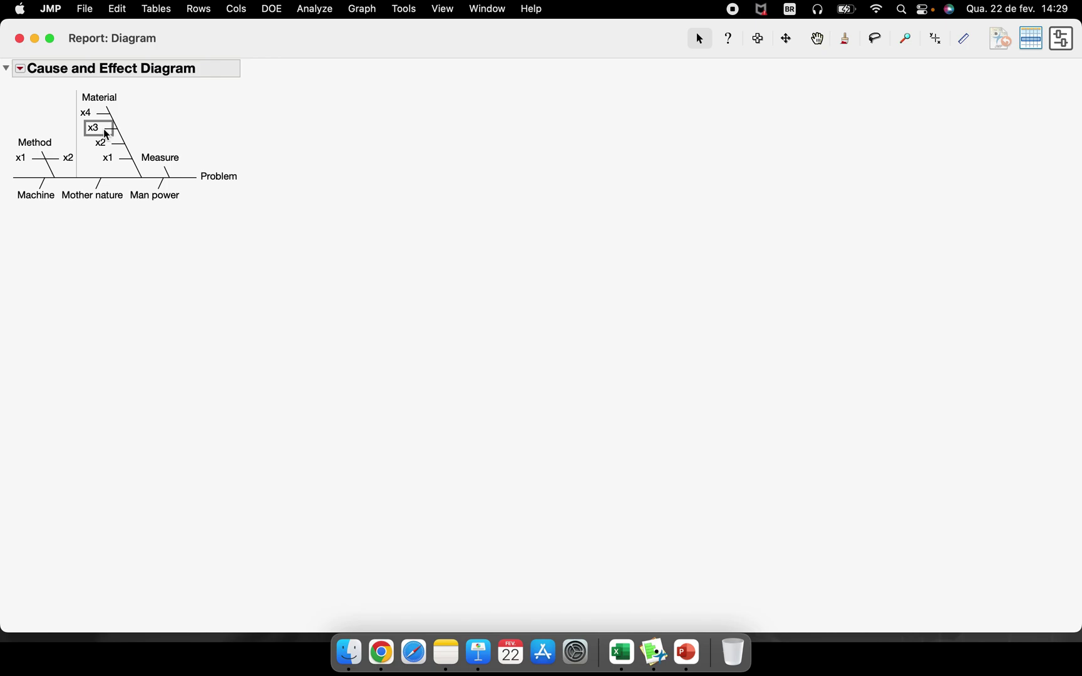
Step: Insert x3.1 and x3.2 below the x3 sub-cause
{"action": "right_click", "coordinate": [107, 134]}
{"action": "mouse_move", "coordinate": [148, 159]}
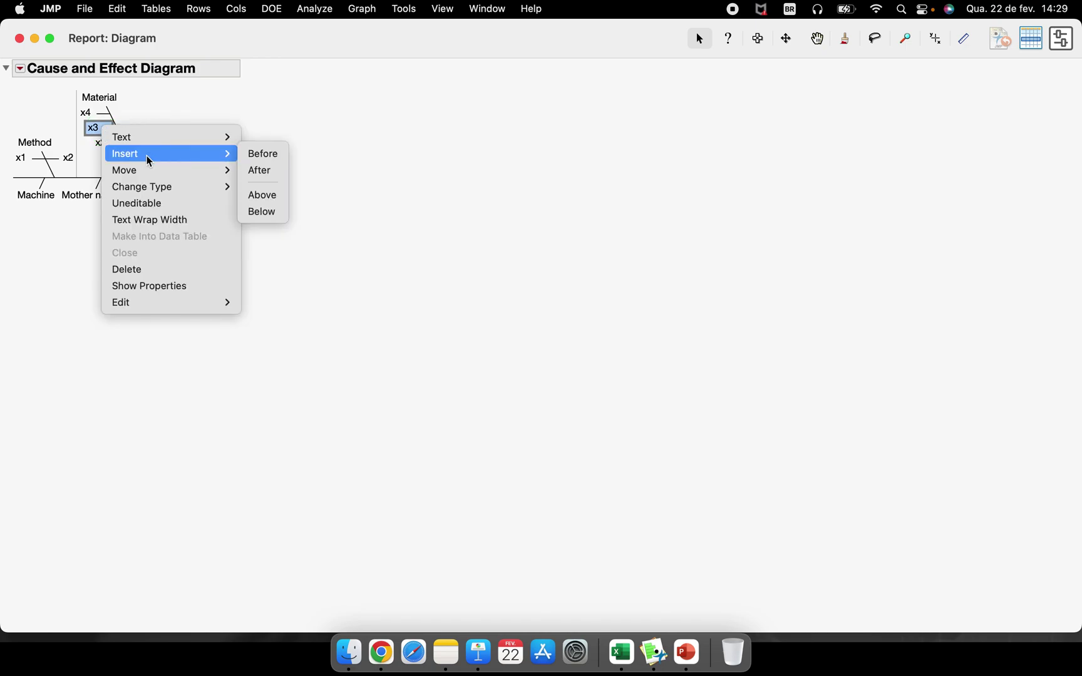
{"action": "left_click", "coordinate": [273, 212]}
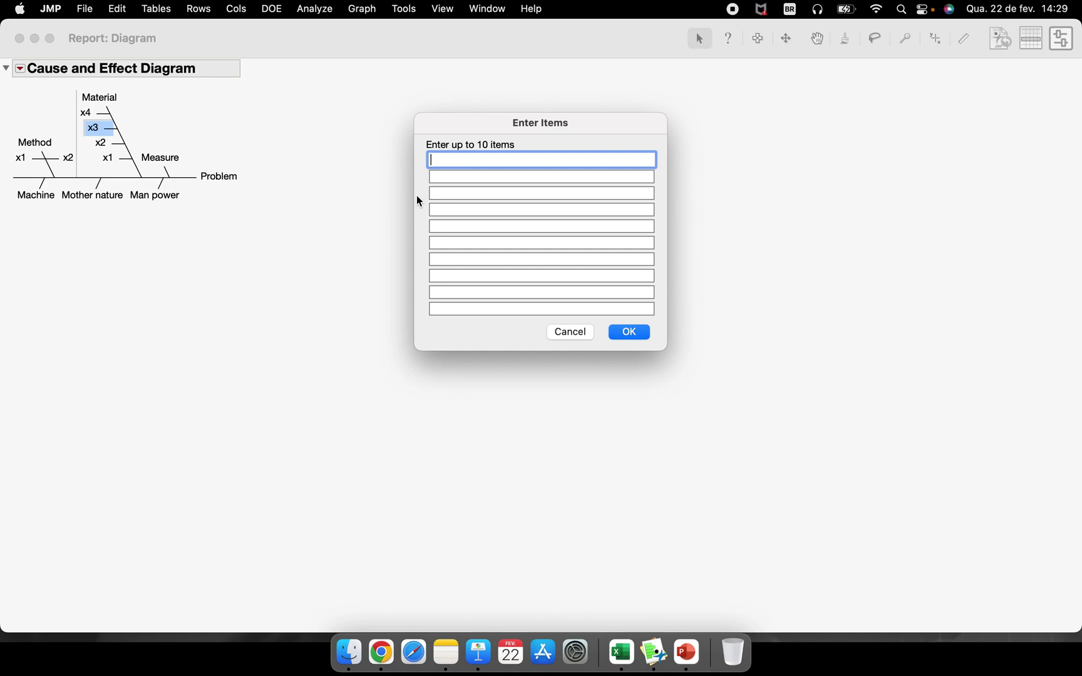
{"action": "type", "text": "x3.1"}
{"action": "left_click", "coordinate": [450, 180]}
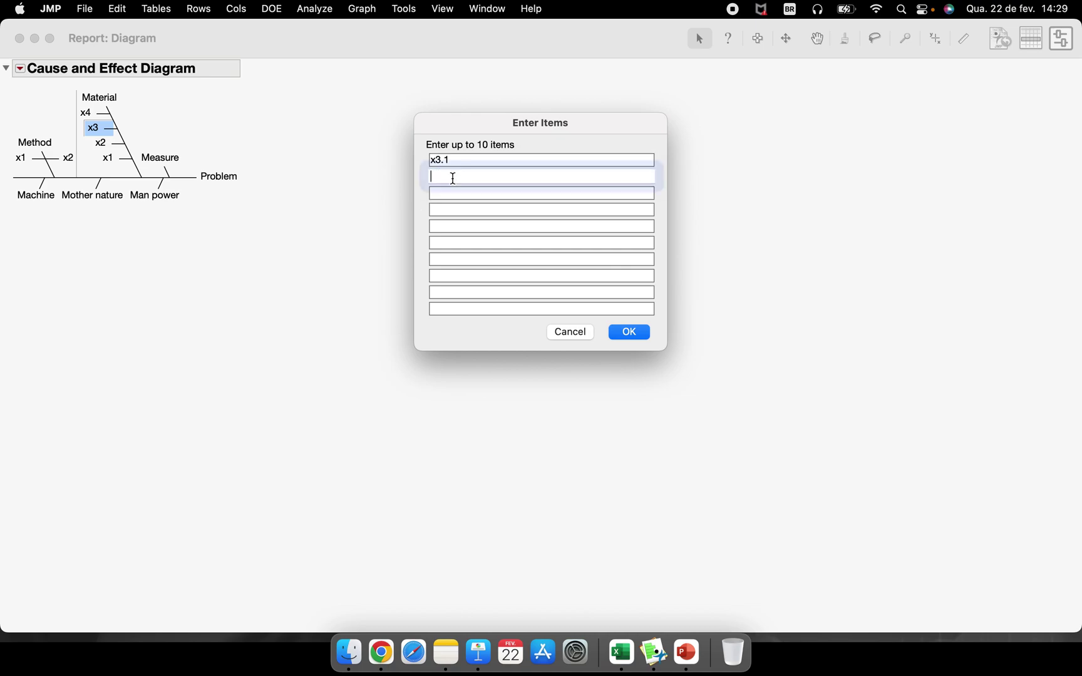
{"action": "type", "text": "x3.2"}
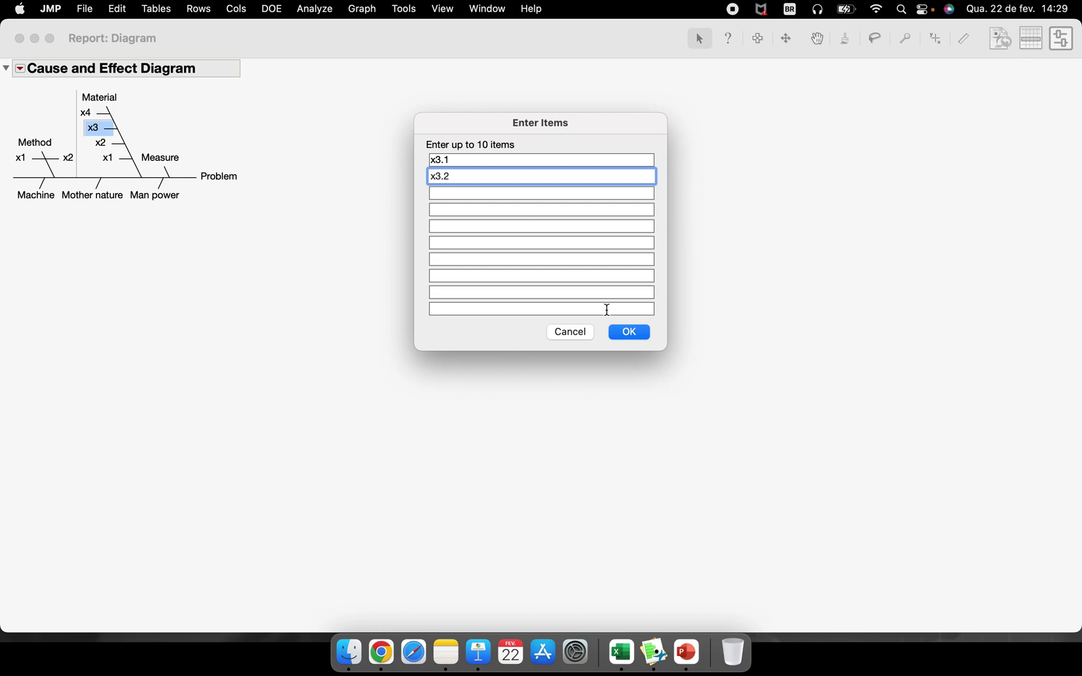
{"action": "left_click", "coordinate": [640, 332]}
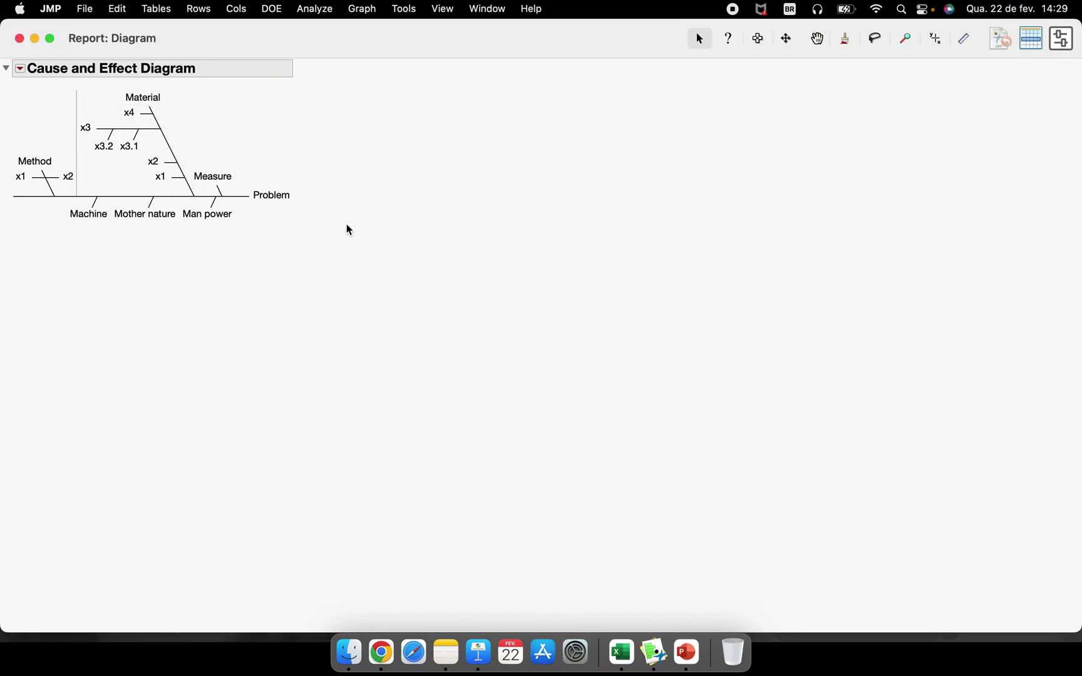
Step: Click around the diagram's branches and leave the whole diagram selected
{"action": "left_click", "coordinate": [100, 111]}
{"action": "left_click", "coordinate": [40, 144]}
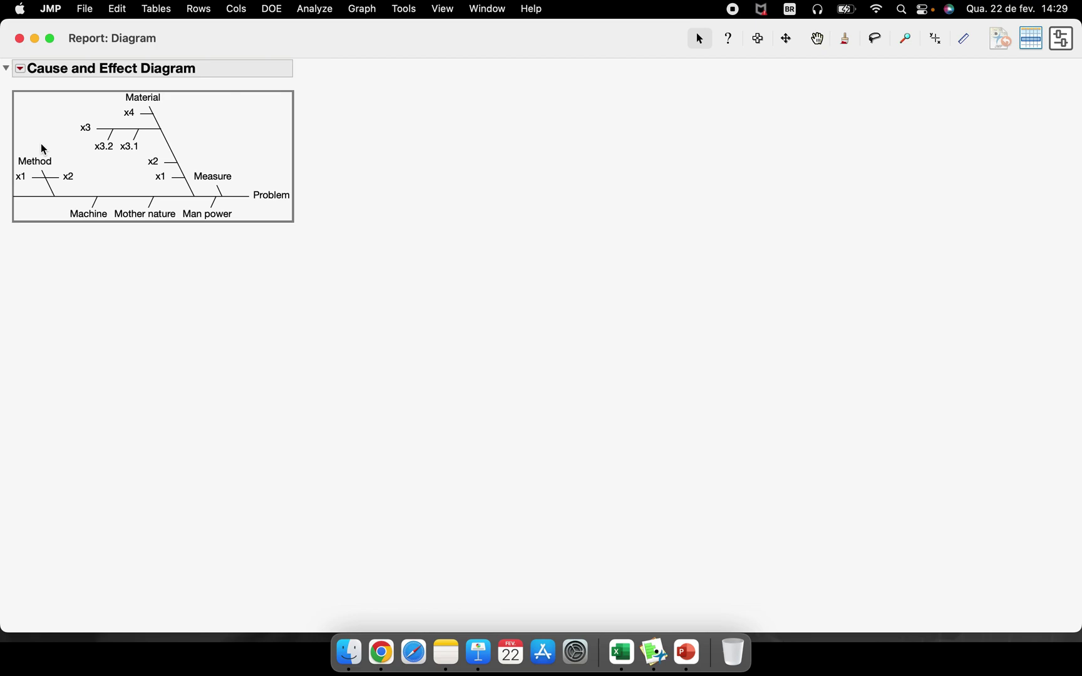
{"action": "left_click", "coordinate": [231, 228]}
{"action": "left_click", "coordinate": [54, 147]}
{"action": "left_click", "coordinate": [60, 126]}
{"action": "left_click", "coordinate": [176, 177]}
{"action": "left_click", "coordinate": [253, 195]}
{"action": "left_click", "coordinate": [294, 142]}
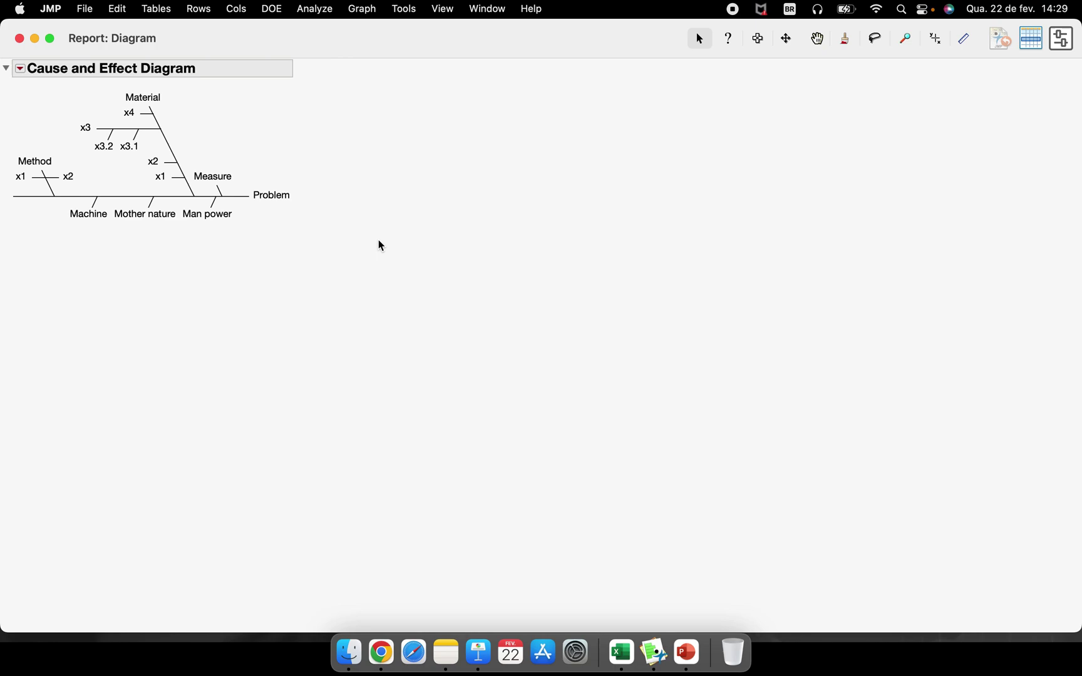
{"action": "left_click", "coordinate": [261, 137]}
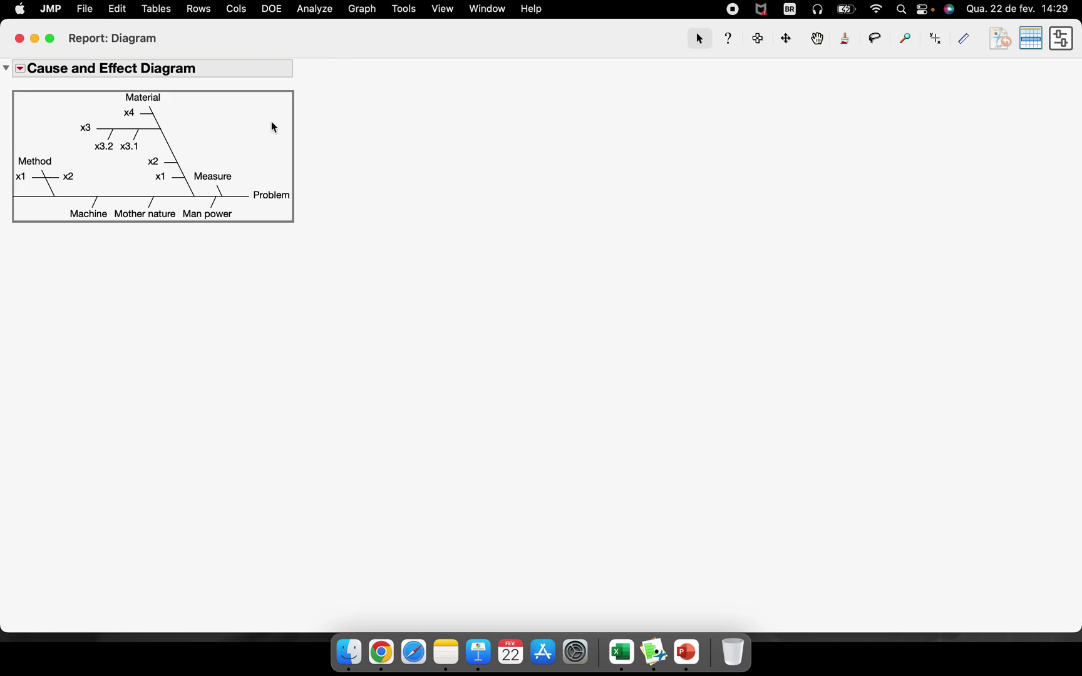
Step: Export the diagram as a Parent/Child data table and move its window aside
{"action": "right_click", "coordinate": [273, 128]}
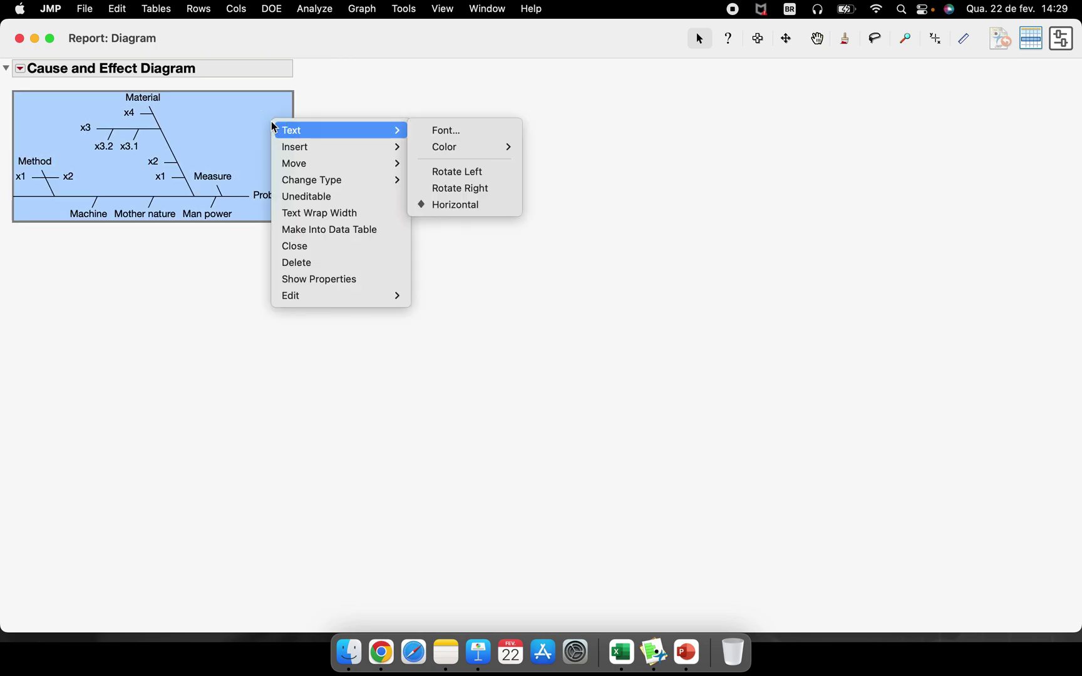
{"action": "left_click", "coordinate": [366, 233]}
{"action": "left_click_drag", "start_coordinate": [396, 189], "coordinate": [666, 68]}
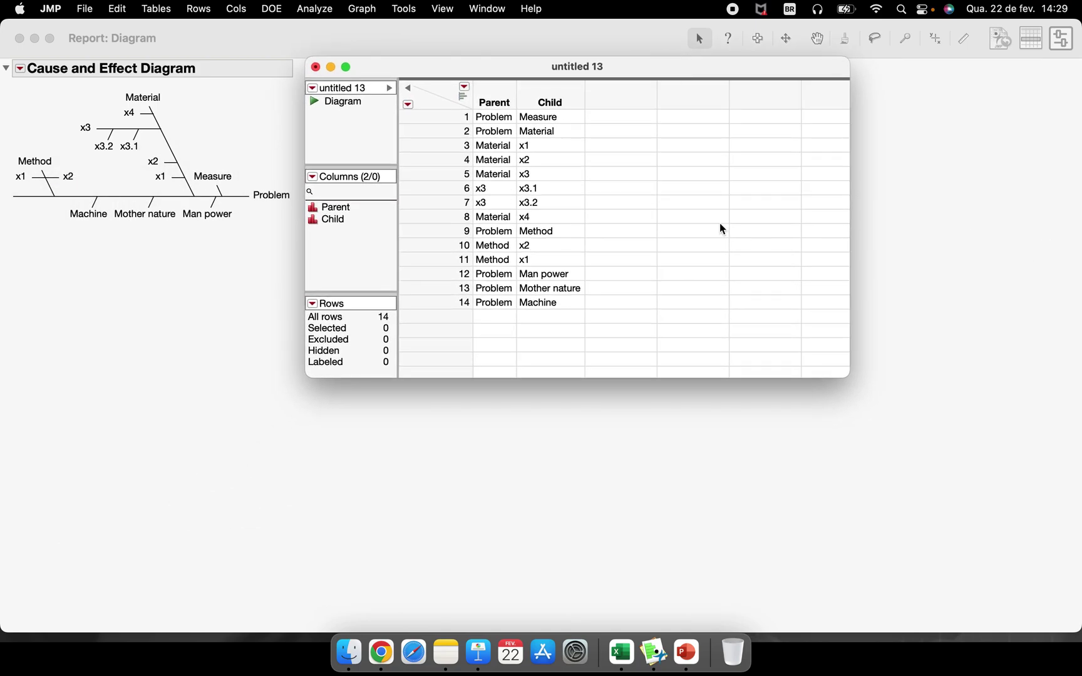
Step: Review the Parent/Child pairs, such as Problem–Material, Material–x1 and x3–x3.1
{"action": "left_click", "coordinate": [502, 91]}
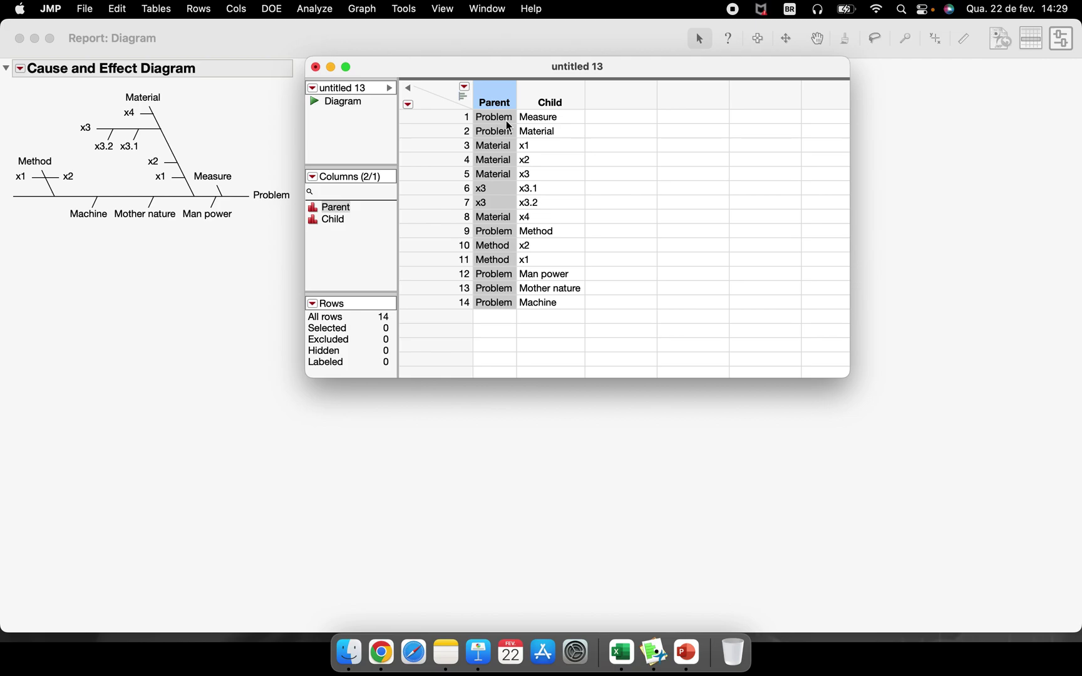
{"action": "left_click", "coordinate": [500, 118]}
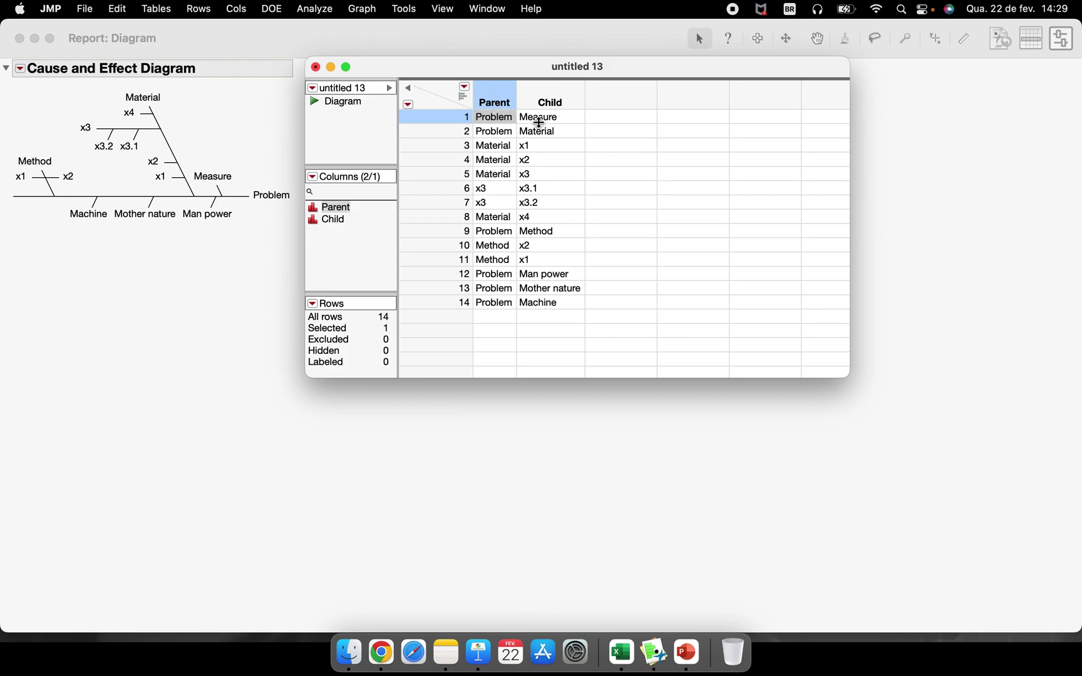
{"action": "left_click", "coordinate": [551, 102]}
{"action": "left_click", "coordinate": [488, 131]}
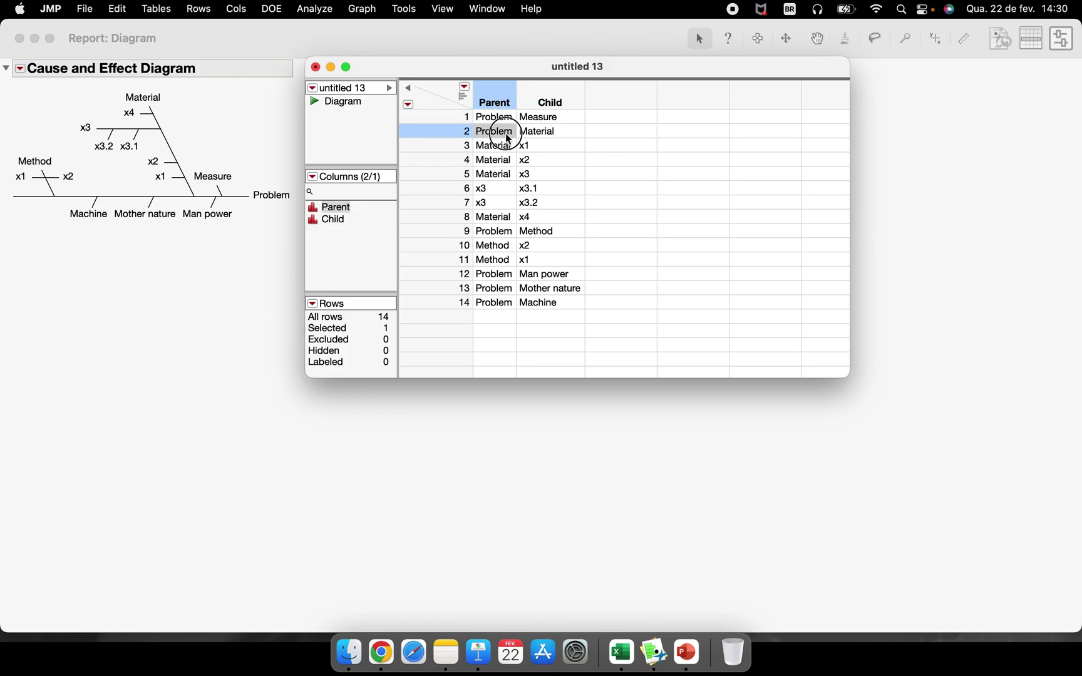
{"action": "left_click", "coordinate": [555, 132]}
{"action": "left_click", "coordinate": [495, 146]}
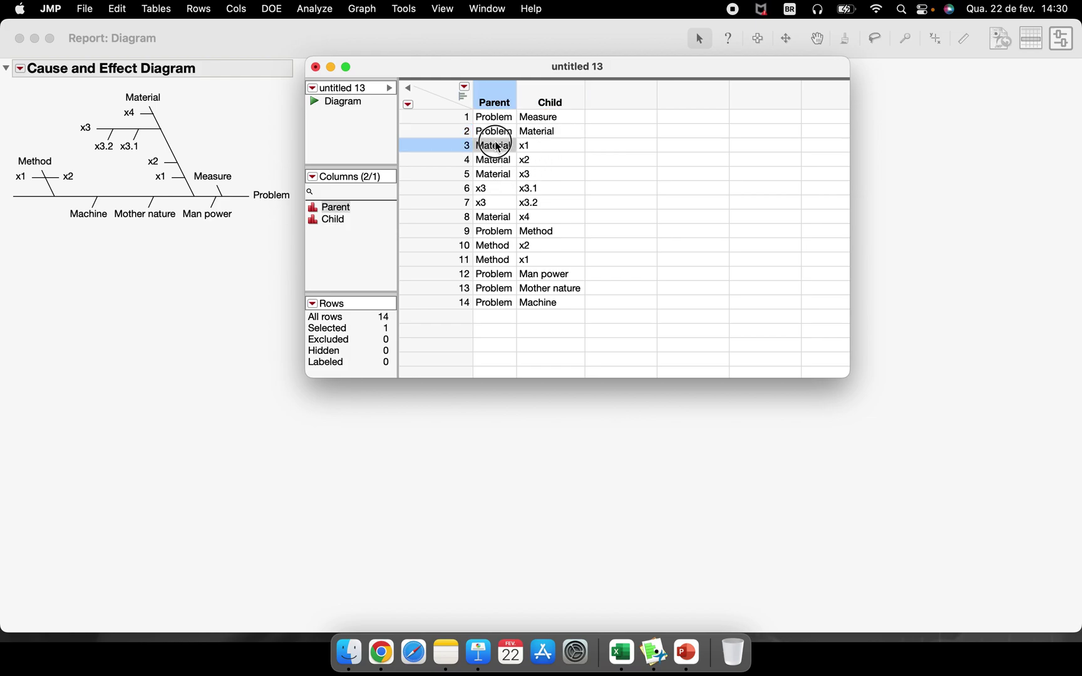
{"action": "left_click", "coordinate": [526, 148]}
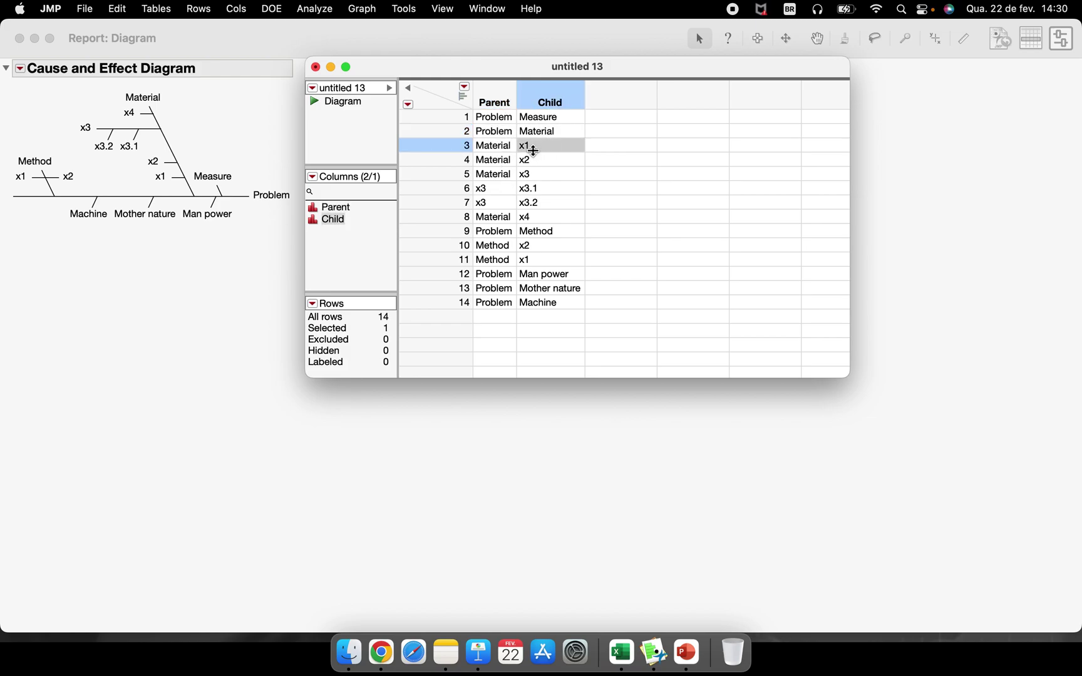
{"action": "left_click", "coordinate": [499, 188]}
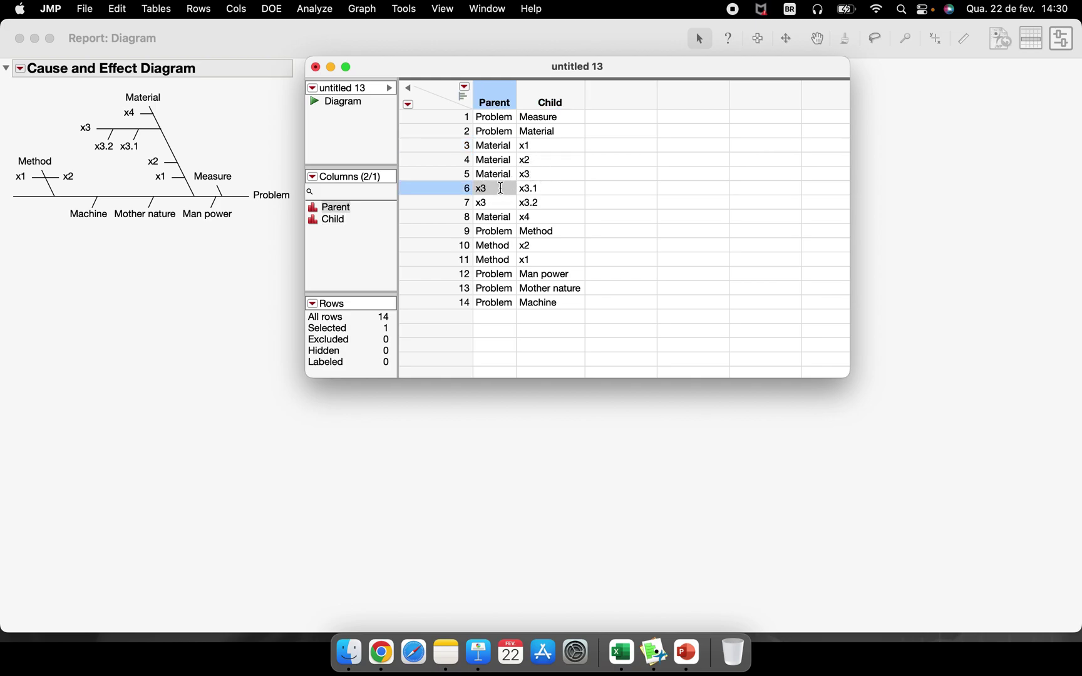
{"action": "left_click", "coordinate": [553, 187]}
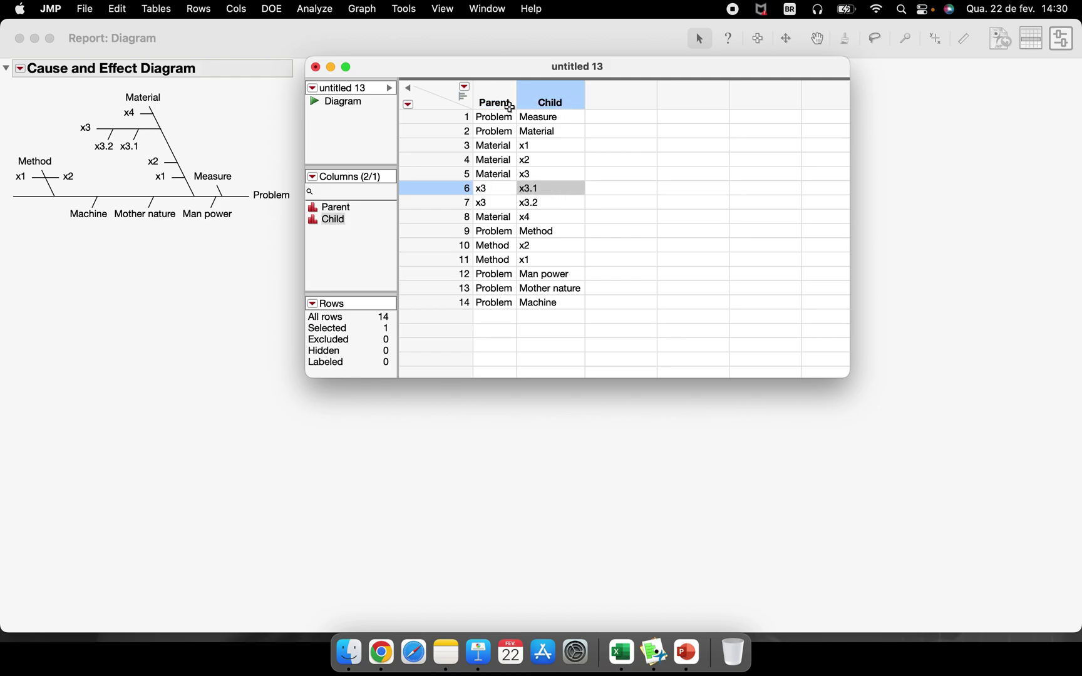
{"action": "left_click", "coordinate": [504, 188]}
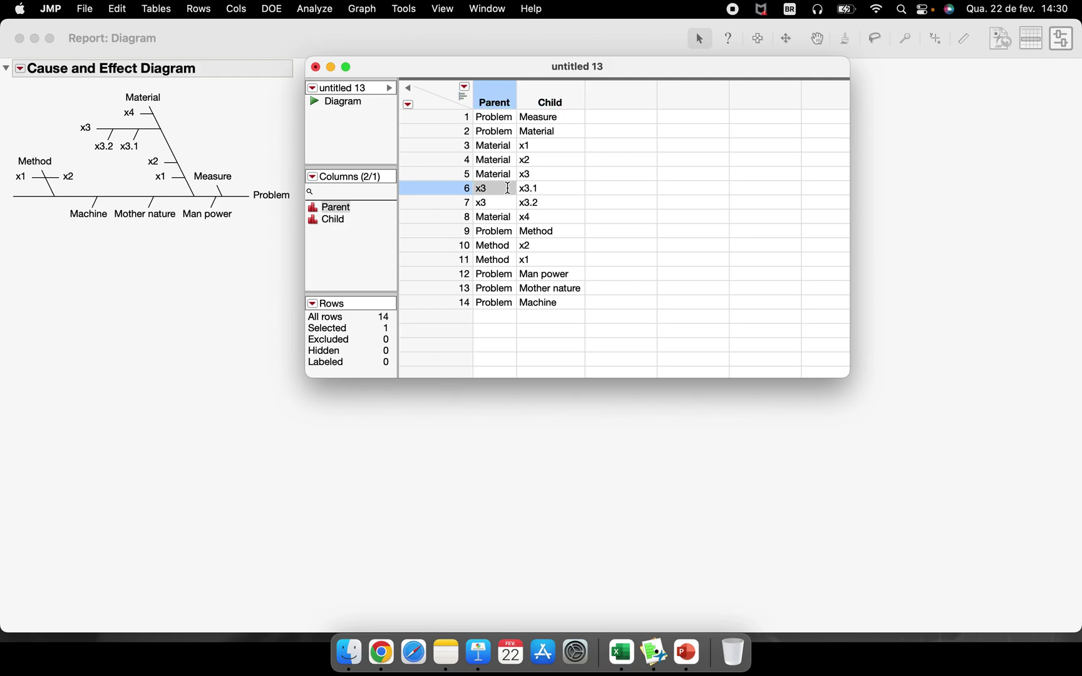
{"action": "left_click", "coordinate": [557, 191]}
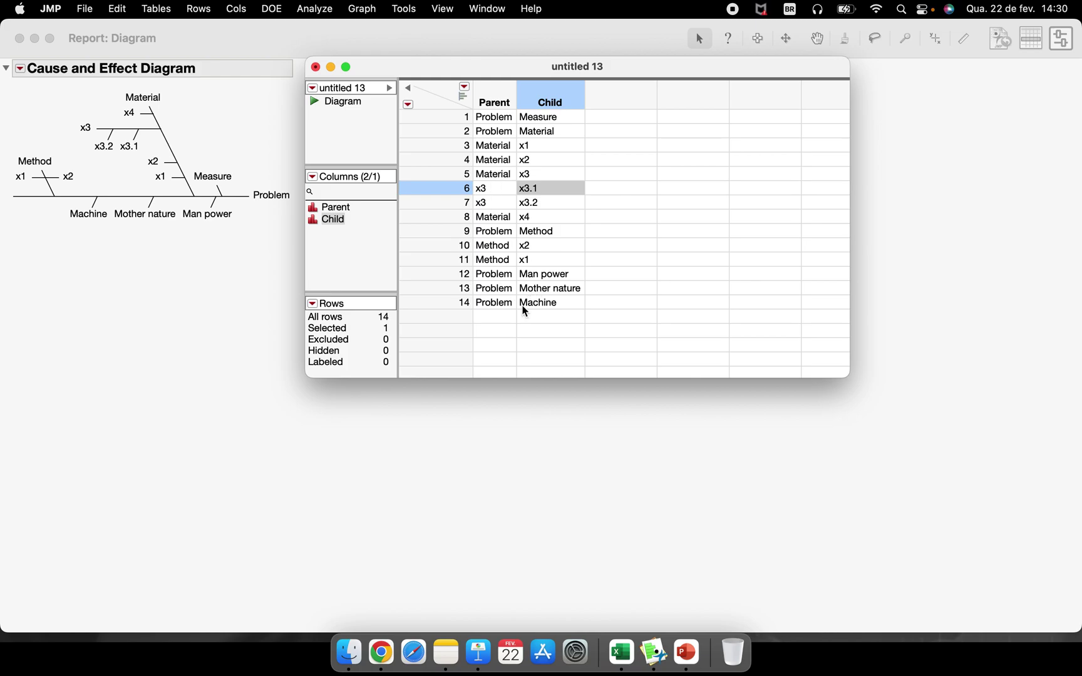
Step: Leave the empty cell below Machine untouched and open the Analyze platforms list
{"action": "left_click", "coordinate": [542, 326]}
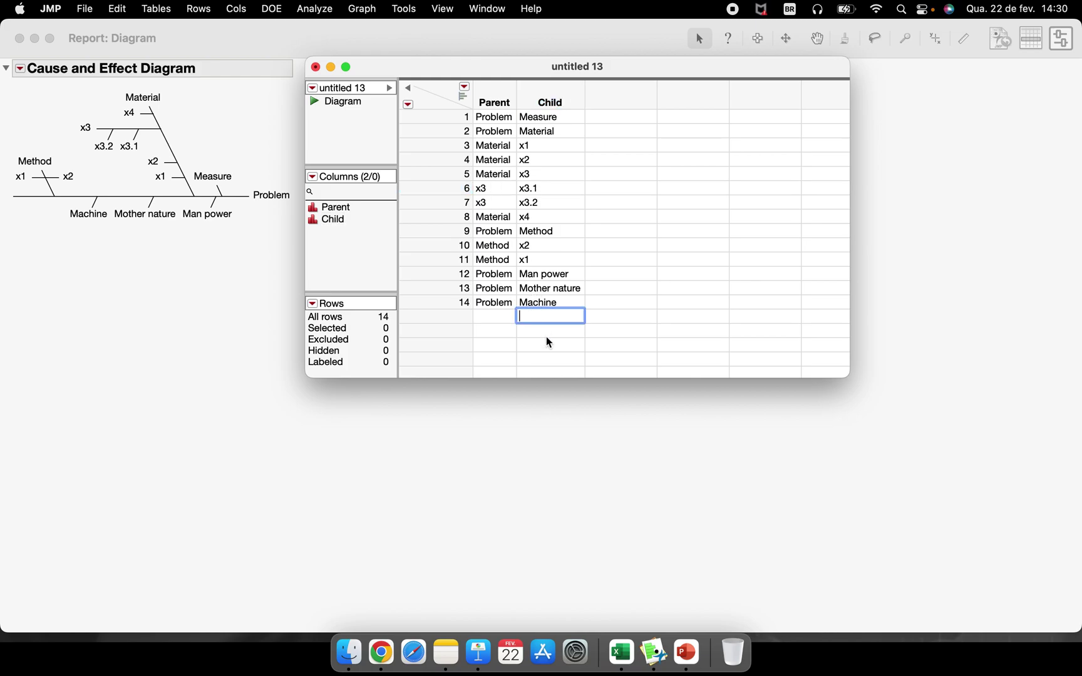
{"action": "left_click", "coordinate": [560, 346]}
{"action": "left_click", "coordinate": [305, 12]}
Step: Build a Diagram from the table with Parent as X, Parent and Child as Y, Child
{"action": "mouse_move", "coordinate": [387, 231]}
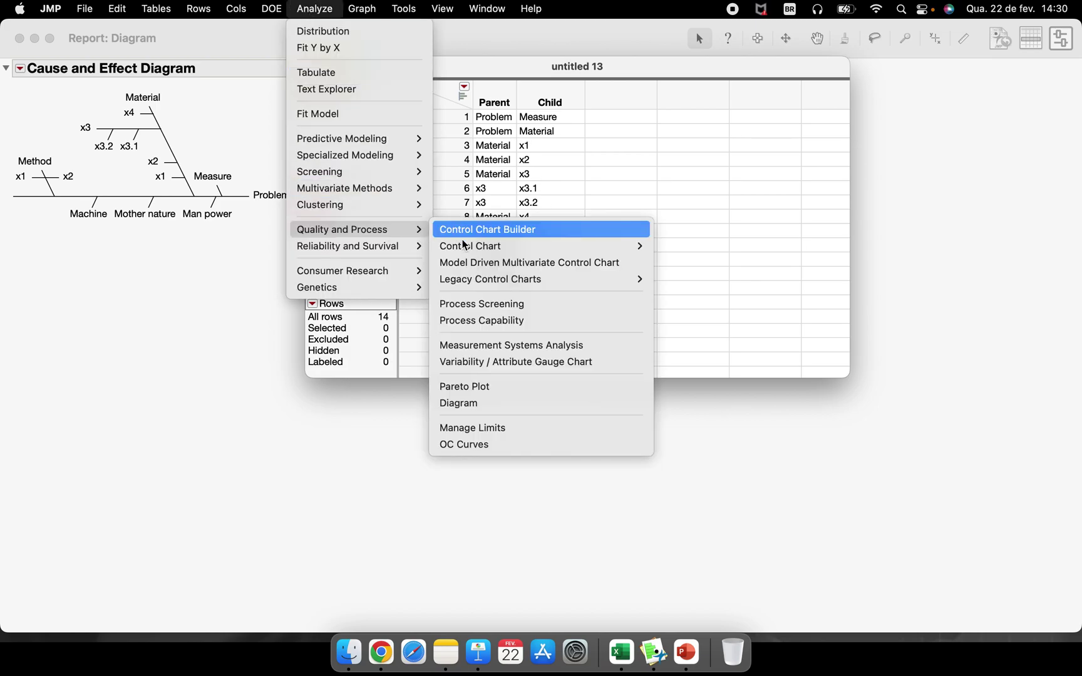
{"action": "left_click", "coordinate": [509, 403]}
{"action": "left_click_drag", "start_coordinate": [552, 133], "coordinate": [835, 104]}
{"action": "left_click", "coordinate": [715, 175]}
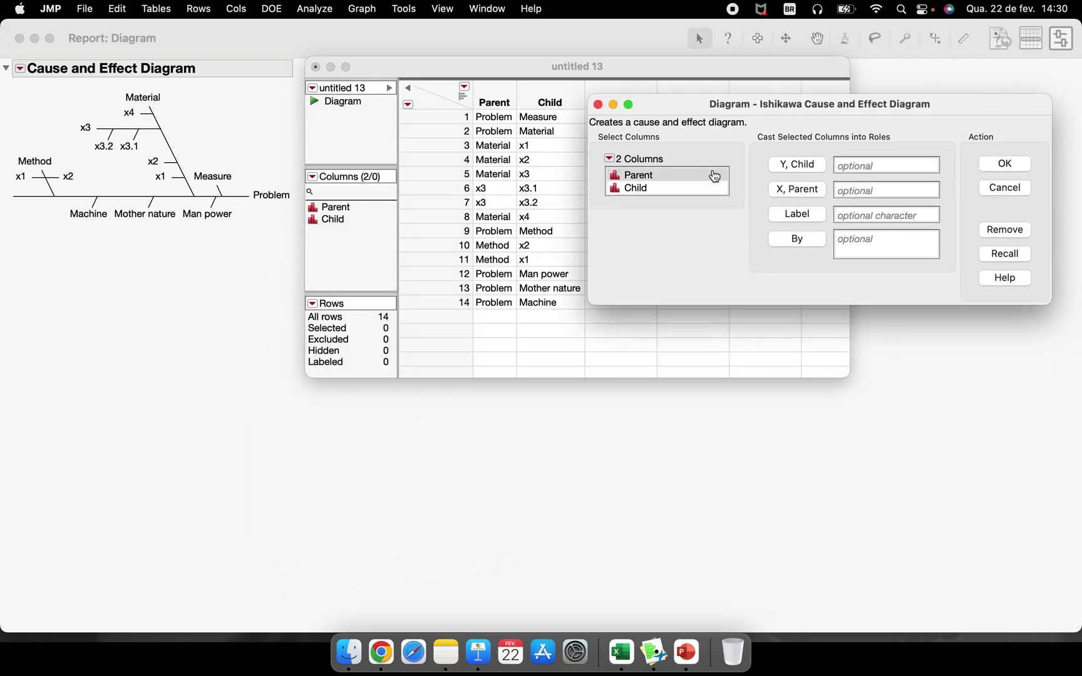
{"action": "left_click_drag", "start_coordinate": [714, 176], "coordinate": [678, 185]}
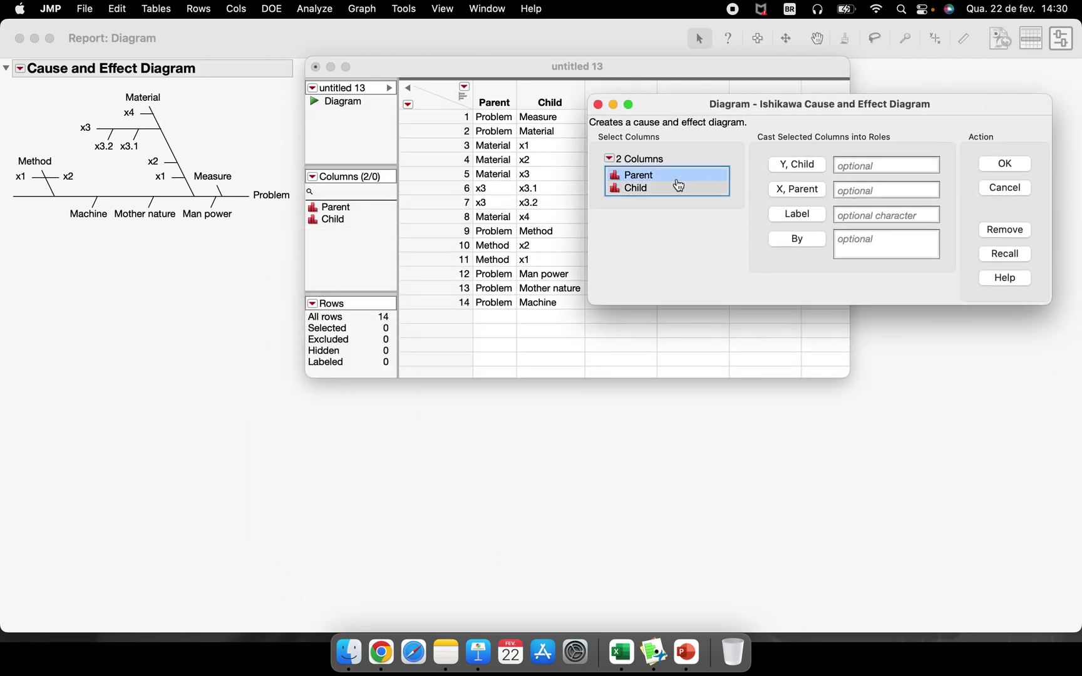
{"action": "left_click", "coordinate": [676, 179]}
{"action": "left_click", "coordinate": [678, 190]}
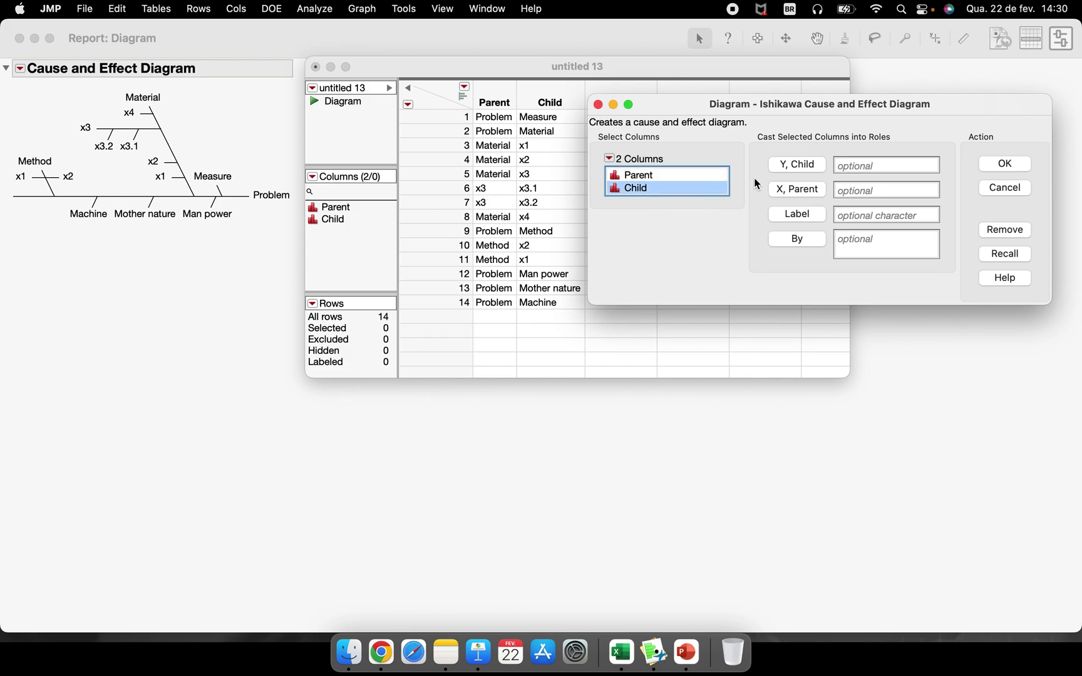
{"action": "left_click", "coordinate": [675, 192]}
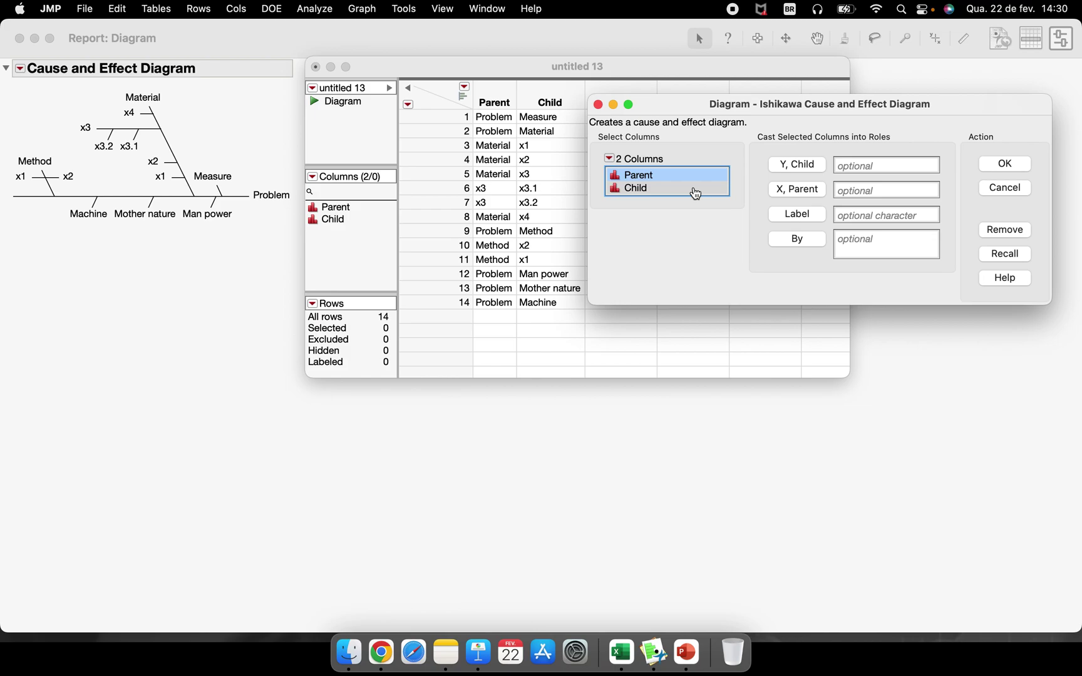
{"action": "left_click", "coordinate": [800, 188]}
{"action": "left_click", "coordinate": [715, 189]}
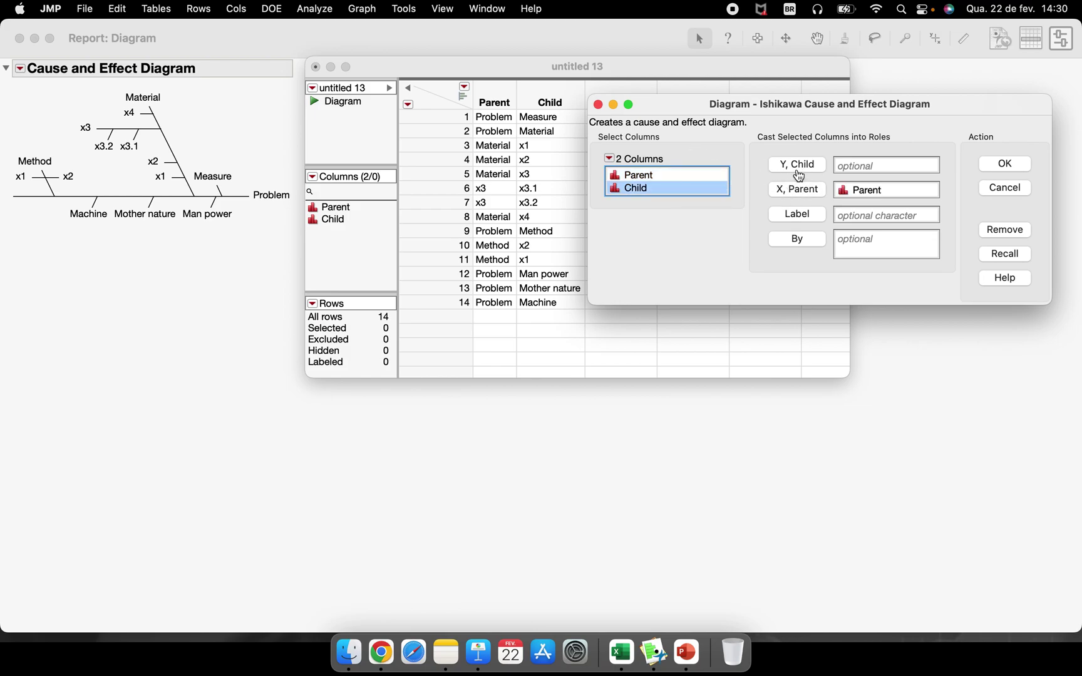
{"action": "left_click", "coordinate": [797, 175]}
{"action": "left_click", "coordinate": [995, 164]}
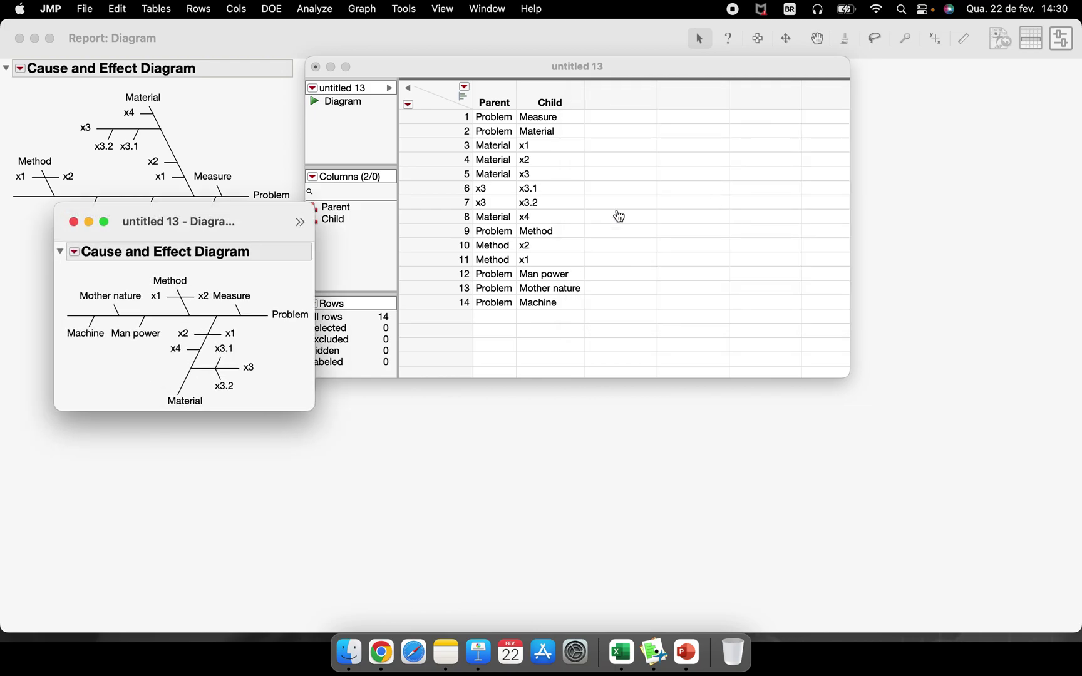
Step: Close the generated report, minimize the data table, and change the diagram type to Hierarchy
{"action": "left_click", "coordinate": [73, 222]}
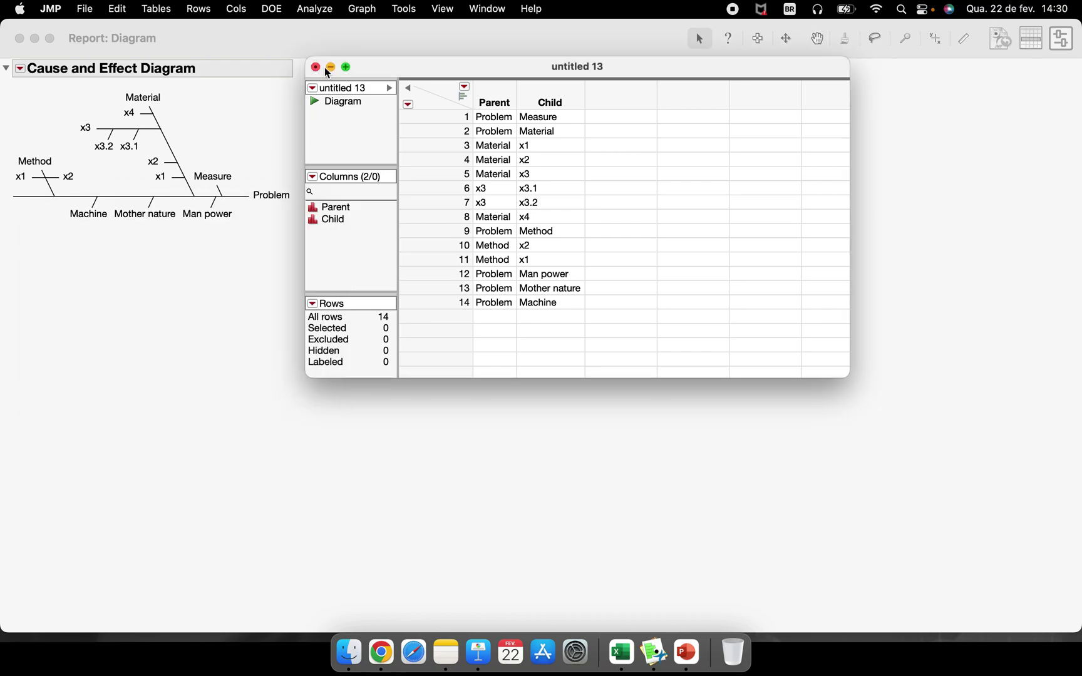
{"action": "left_click", "coordinate": [329, 67]}
{"action": "left_click", "coordinate": [276, 138]}
{"action": "right_click", "coordinate": [277, 143]}
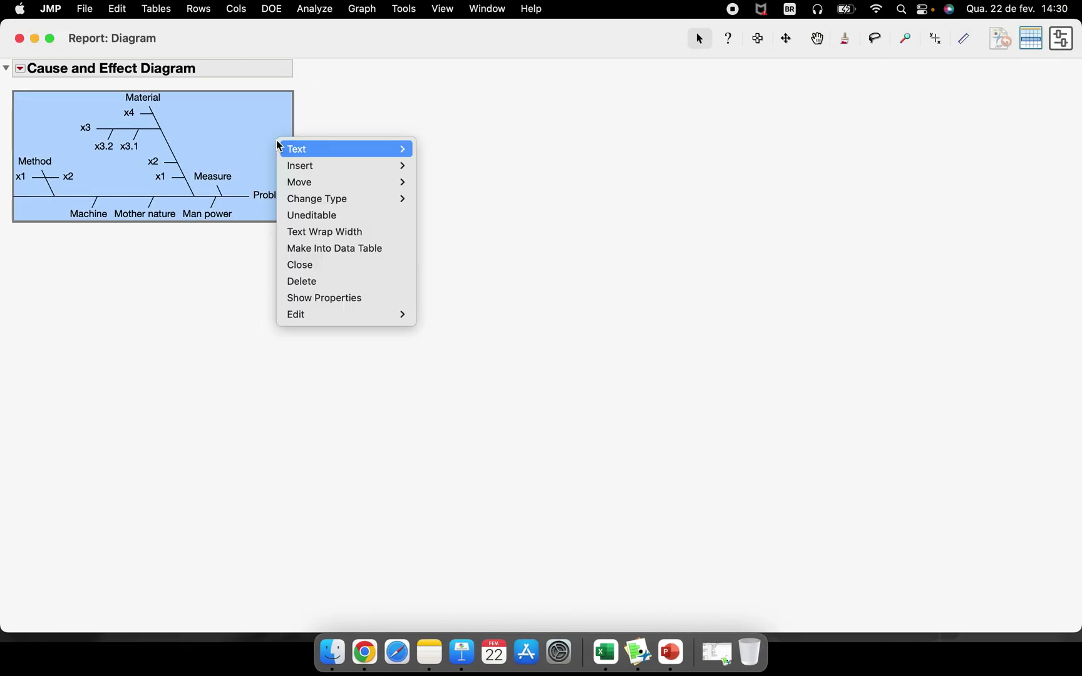
{"action": "mouse_move", "coordinate": [374, 199]}
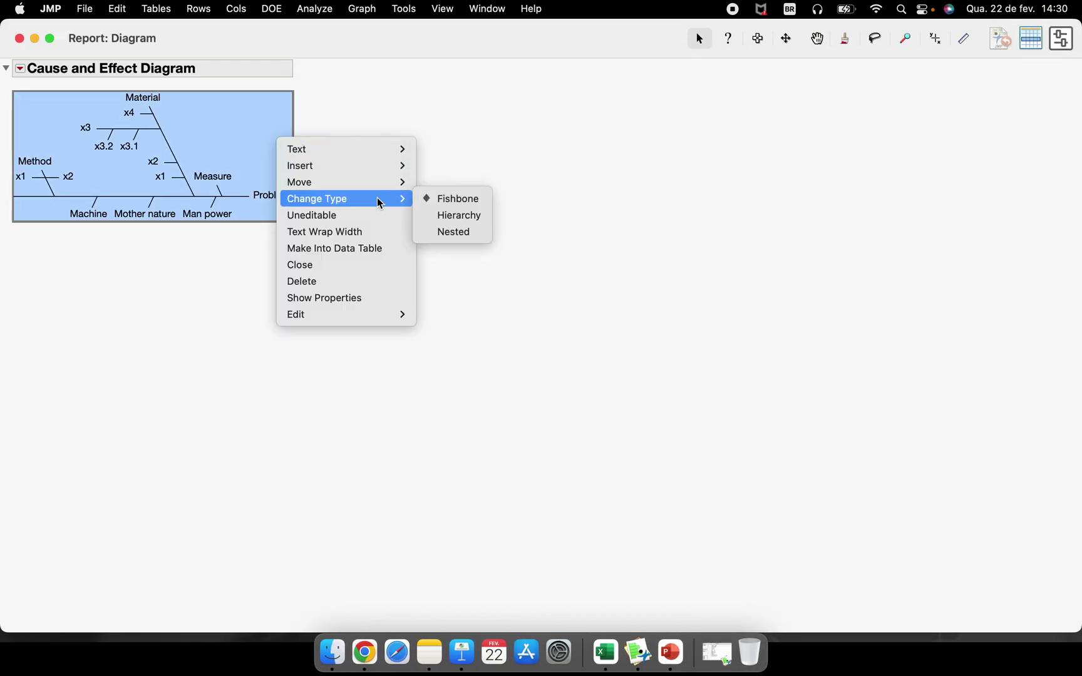
{"action": "left_click", "coordinate": [463, 216]}
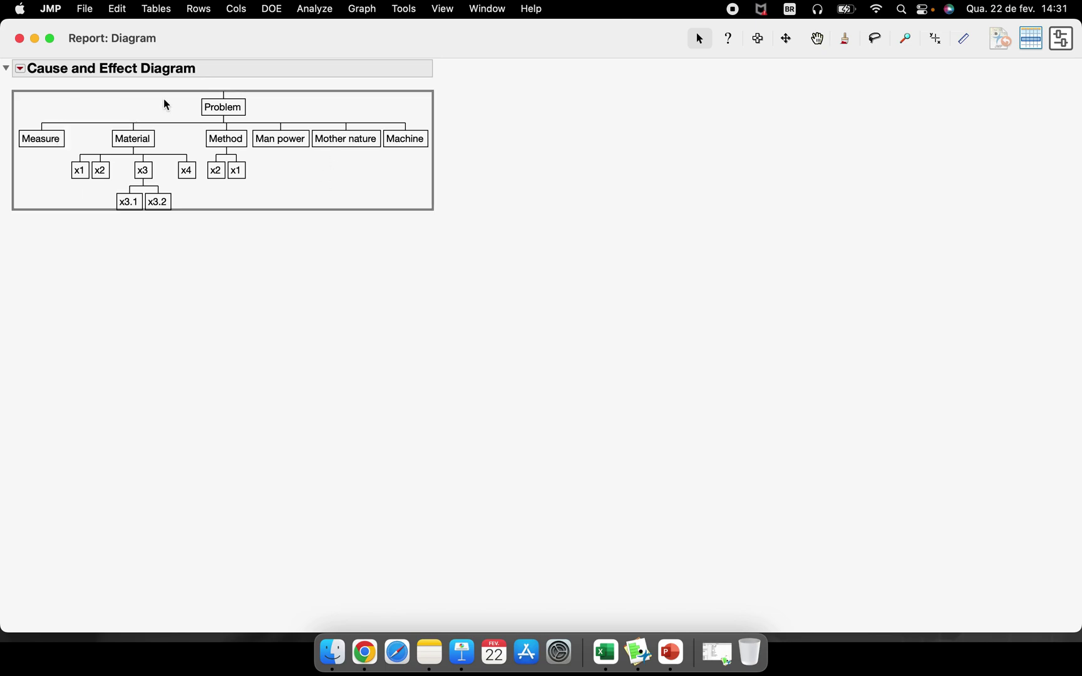
Step: Change the diagram type to Nested
{"action": "right_click", "coordinate": [402, 181]}
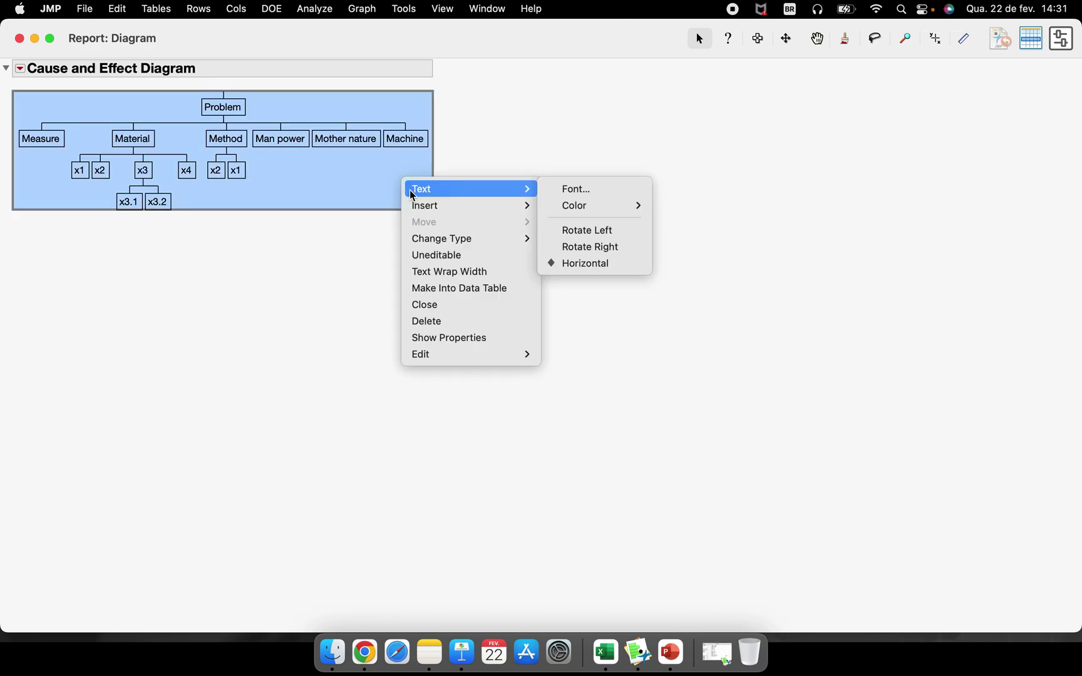
{"action": "mouse_move", "coordinate": [489, 238]}
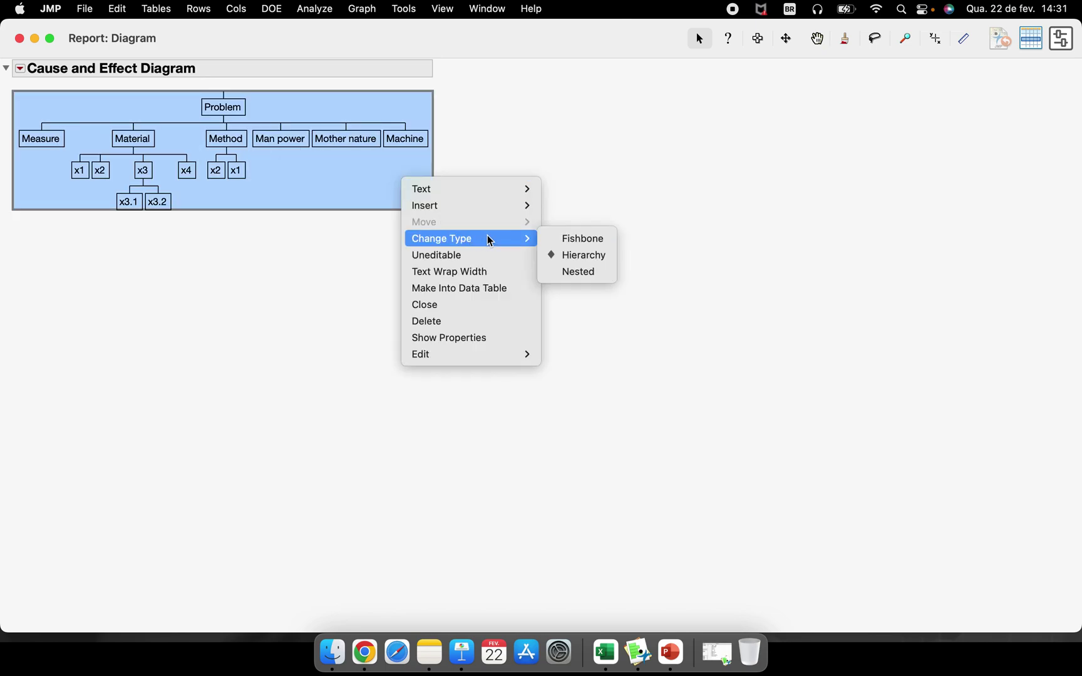
{"action": "left_click", "coordinate": [589, 273]}
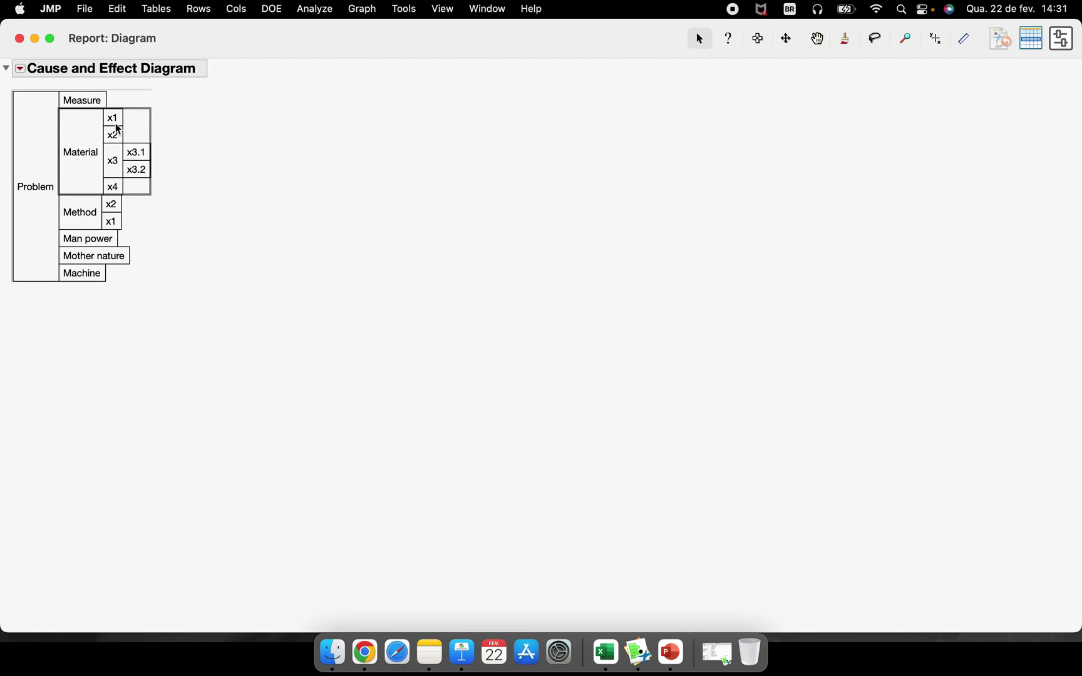
Step: Change the diagram type back to Fishbone
{"action": "right_click", "coordinate": [141, 98]}
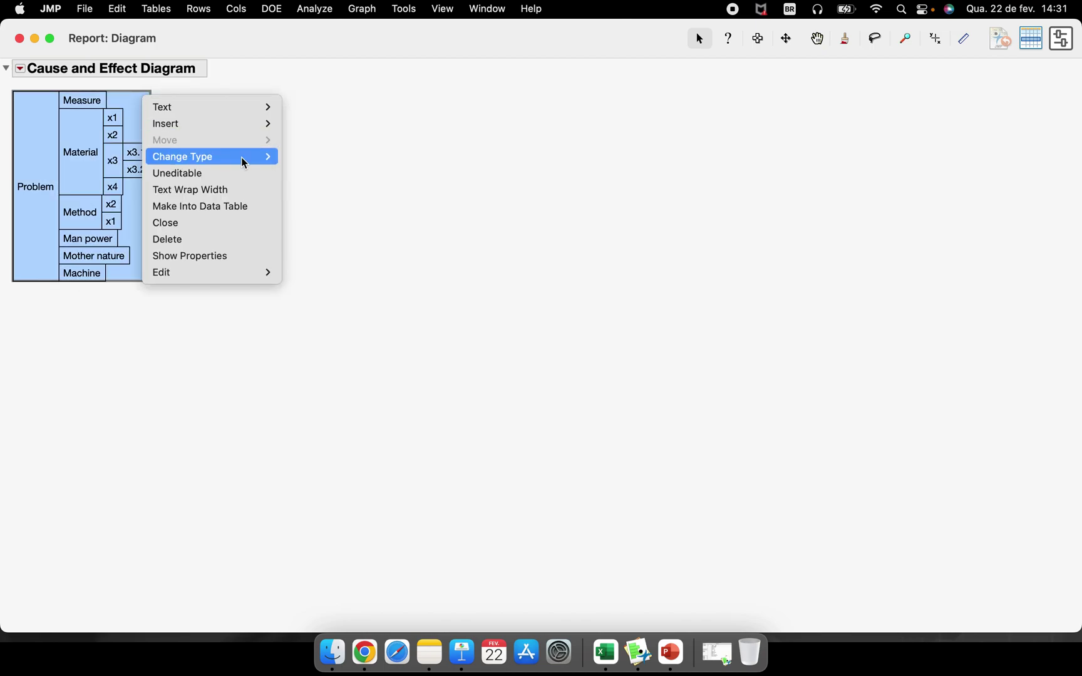
{"action": "mouse_move", "coordinate": [244, 157]}
{"action": "left_click", "coordinate": [304, 156]}
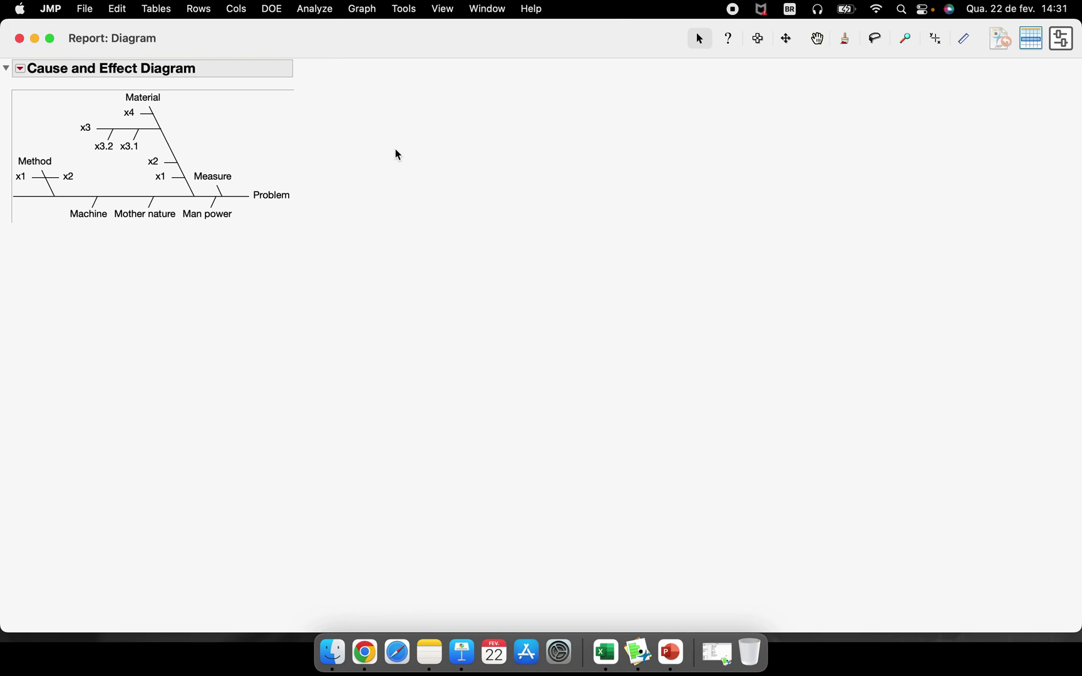
Step: Move the Diagram report window down and right so it becomes a regular window over the desktop
{"action": "left_click_drag", "start_coordinate": [340, 51], "coordinate": [429, 75]}
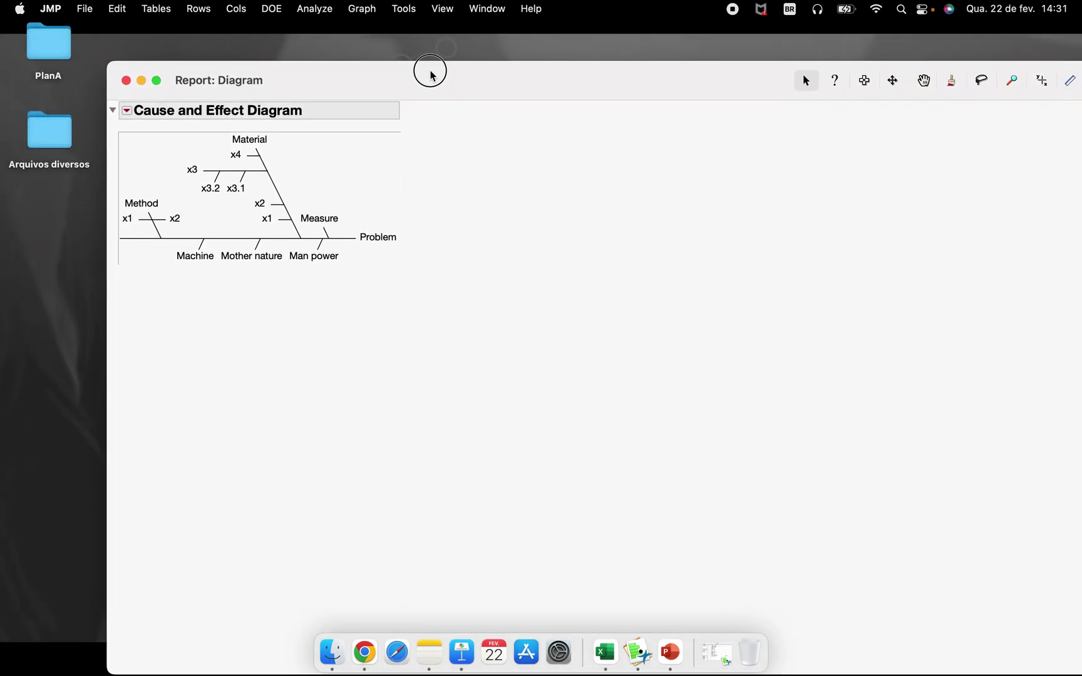